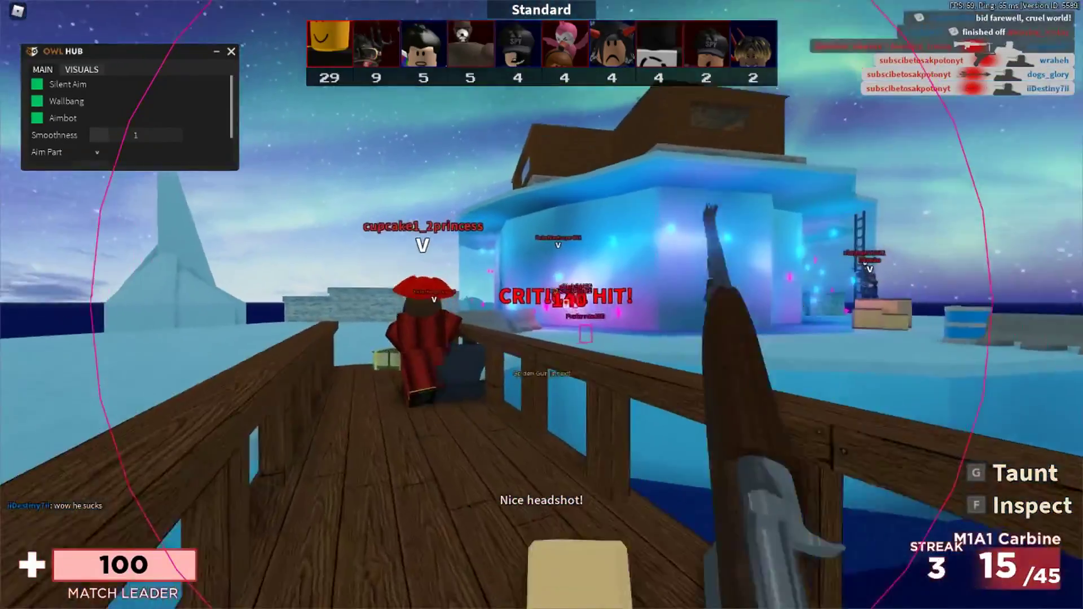
Step: Shoot enemies, including those near the water, to push the kill streak to 12
left_click(542, 305)
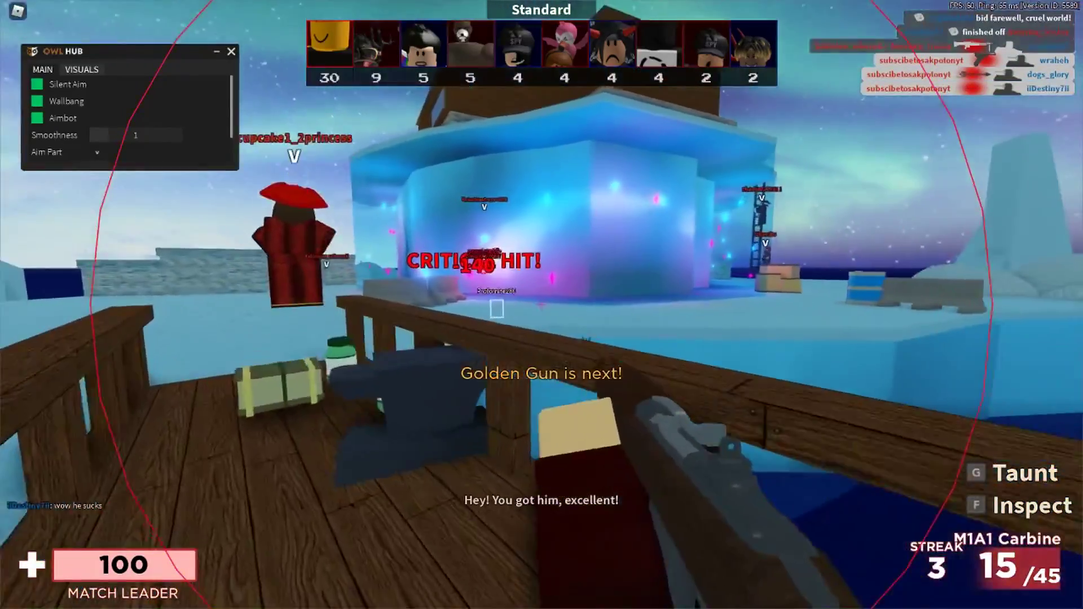
key("w")
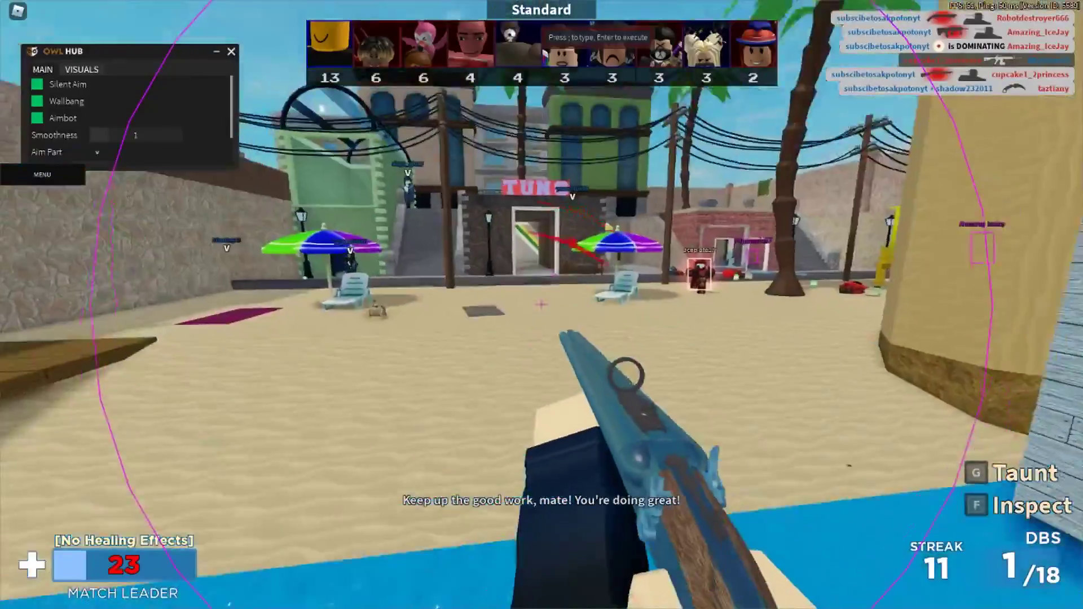
left_click(540, 305)
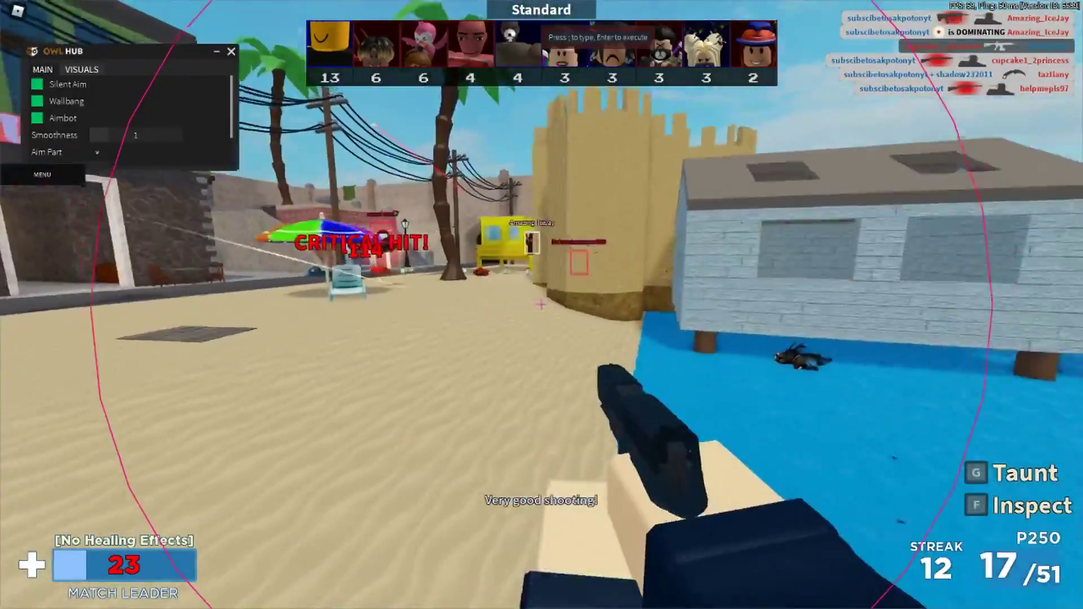
left_click(540, 305)
left_click(541, 304)
left_click(540, 305)
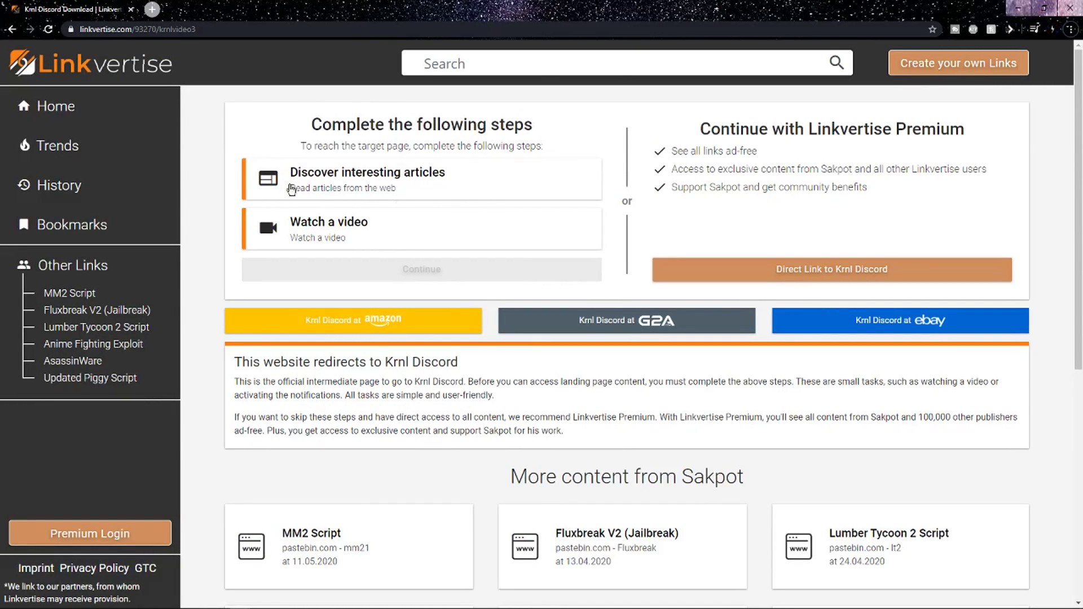
Step: Finish the Discover interesting articles and Watch a video tasks, then continue to the download
left_click(368, 182)
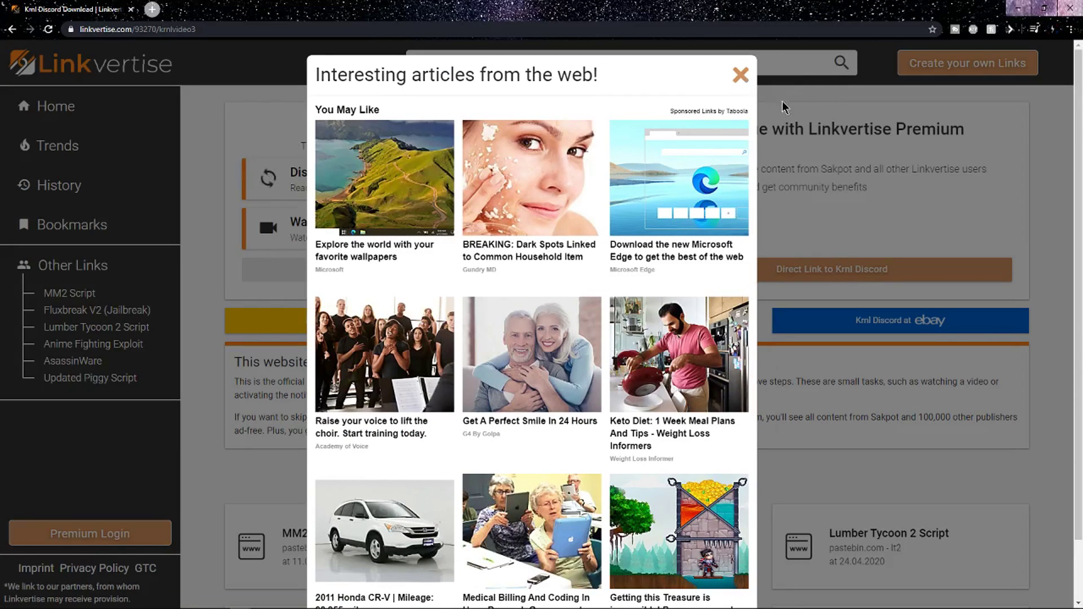
left_click(741, 75)
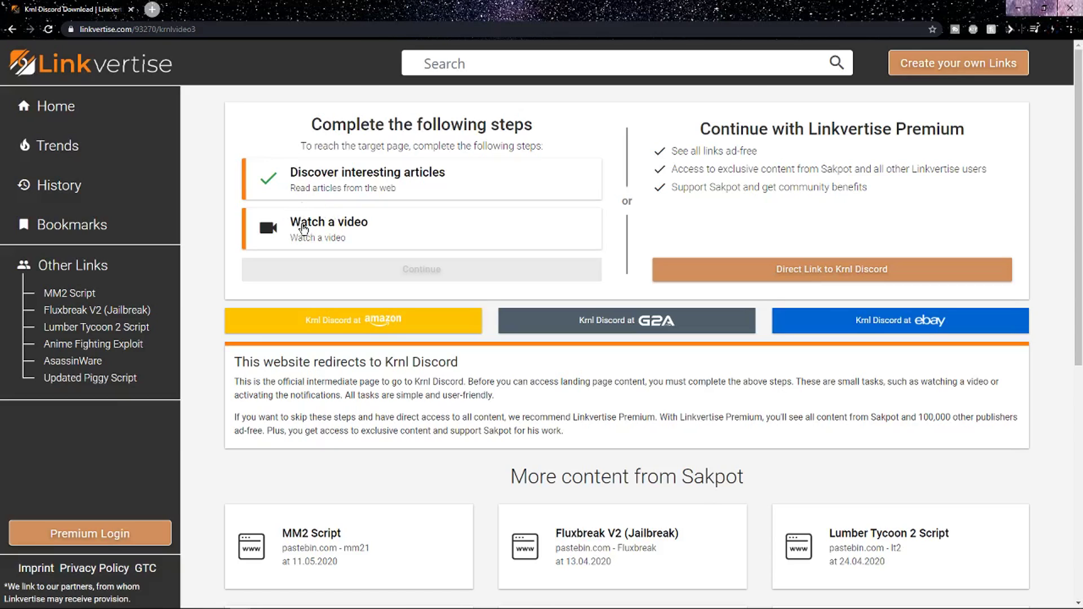
left_click(302, 228)
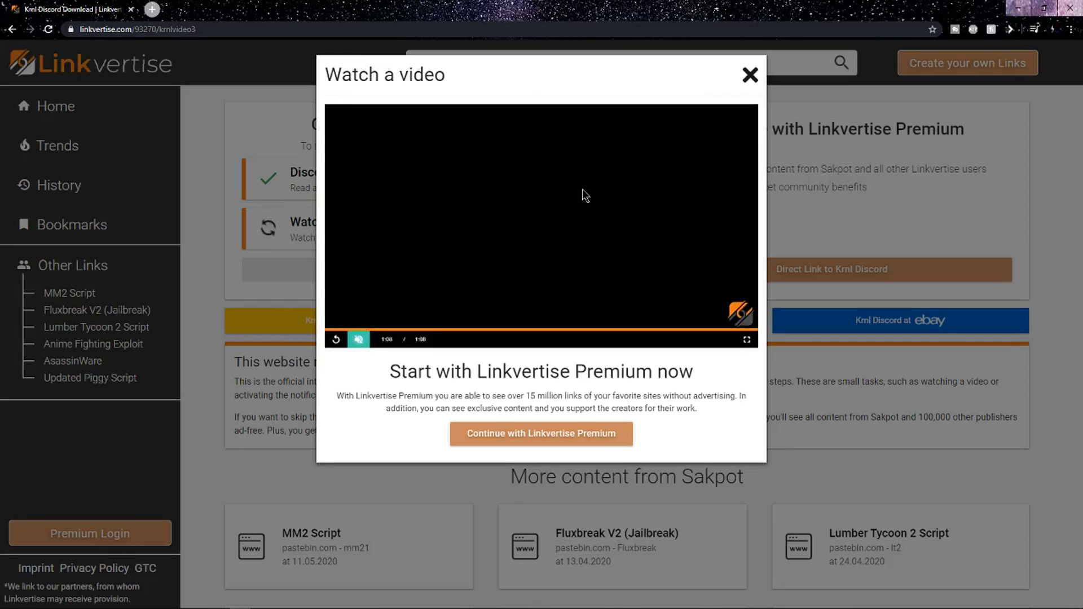
left_click(750, 75)
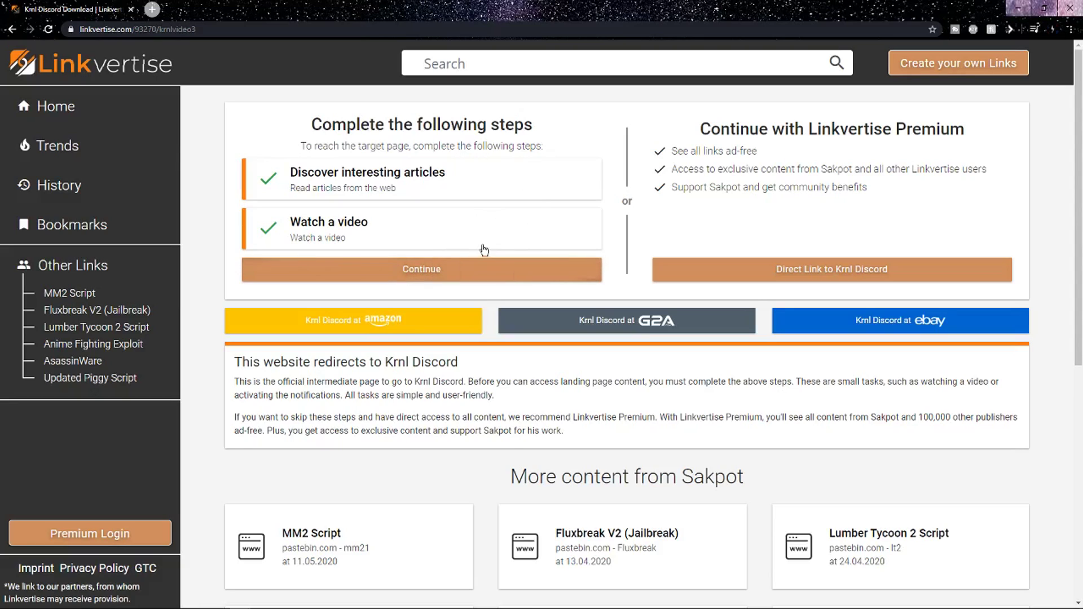
left_click(503, 275)
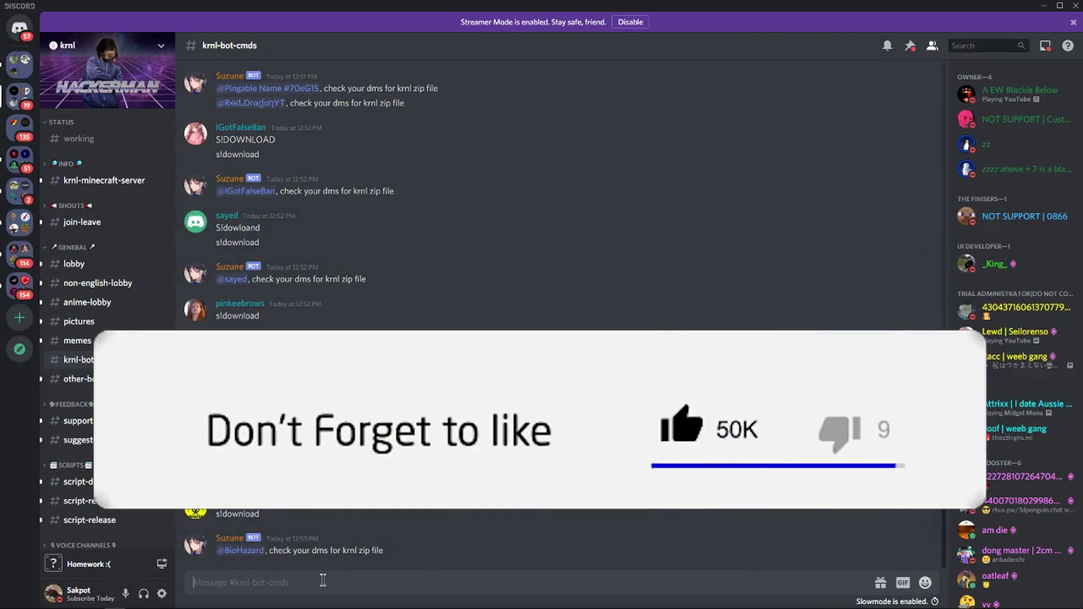
Step: Replace the k!verify text with s!download, send it in krnl-bot-cmds, and open the bot's DM
left_click(314, 582)
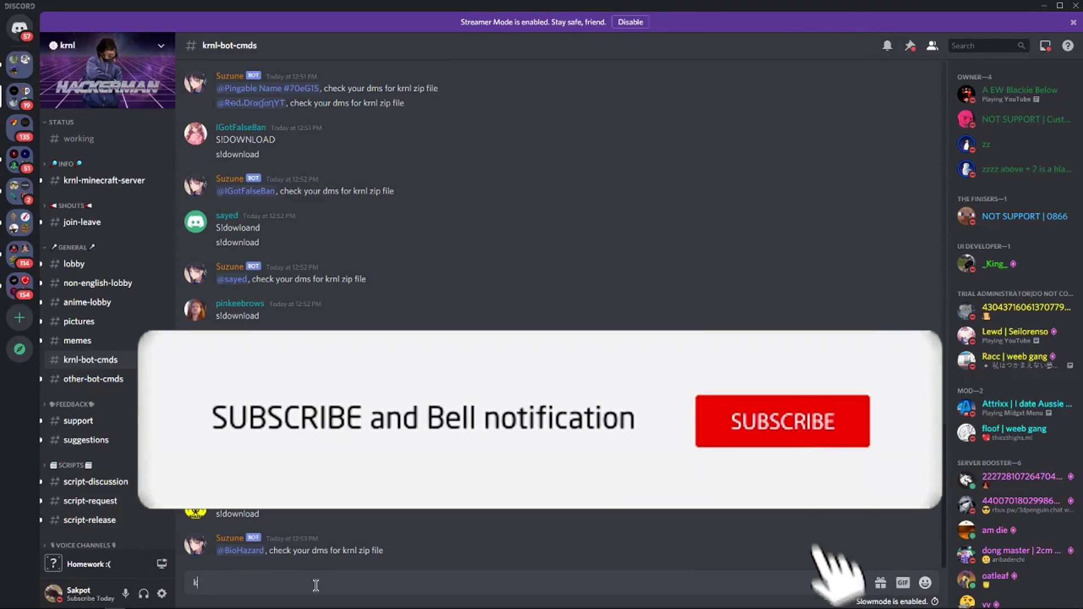
type("k")
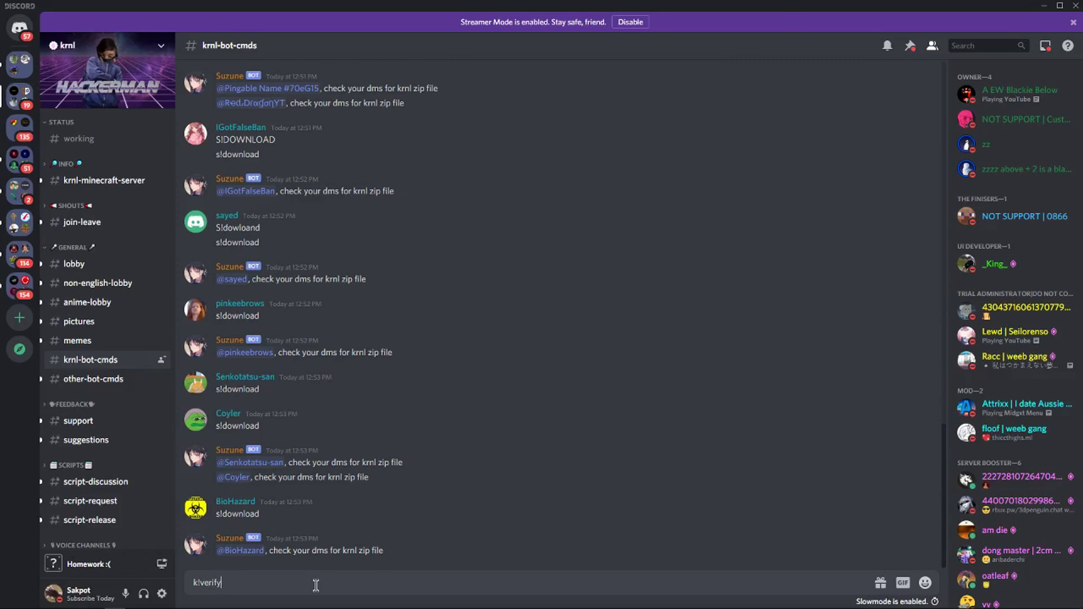
left_click_drag(275, 582, 186, 597)
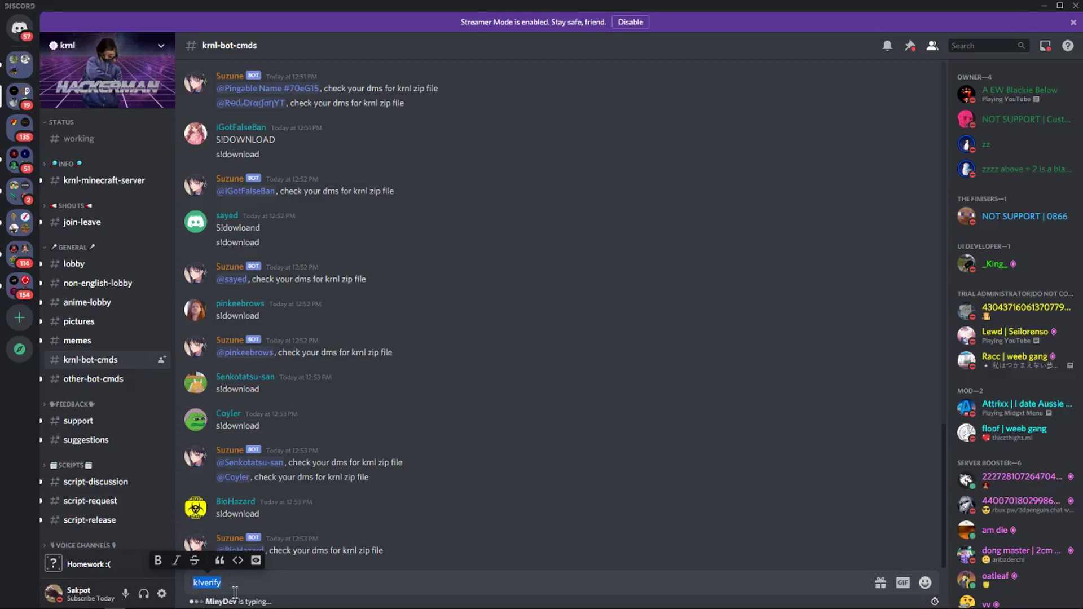
key("BackSpace")
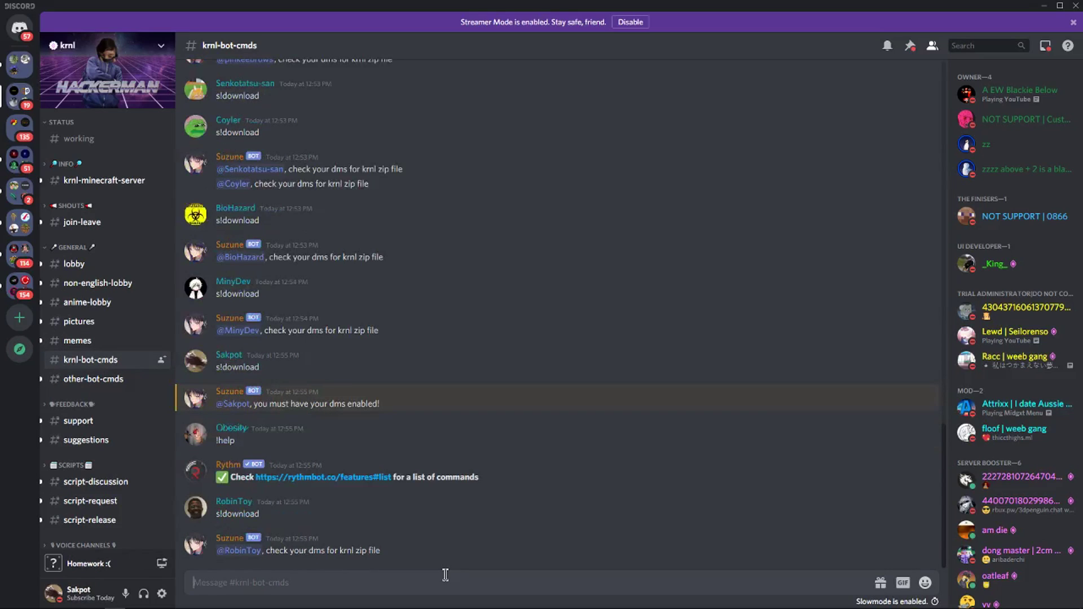
type("s!download")
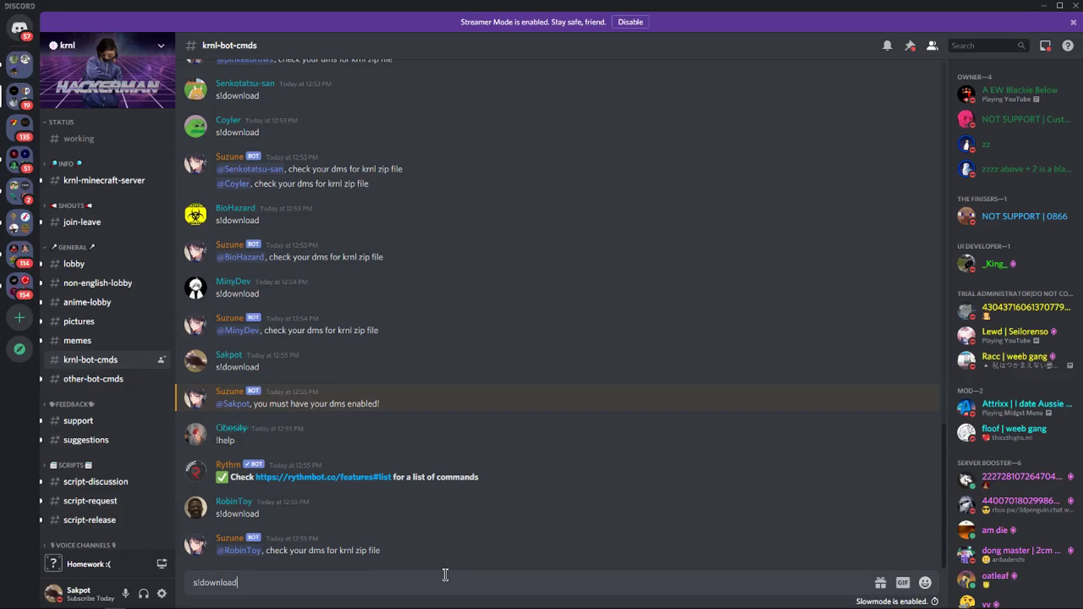
key("Return")
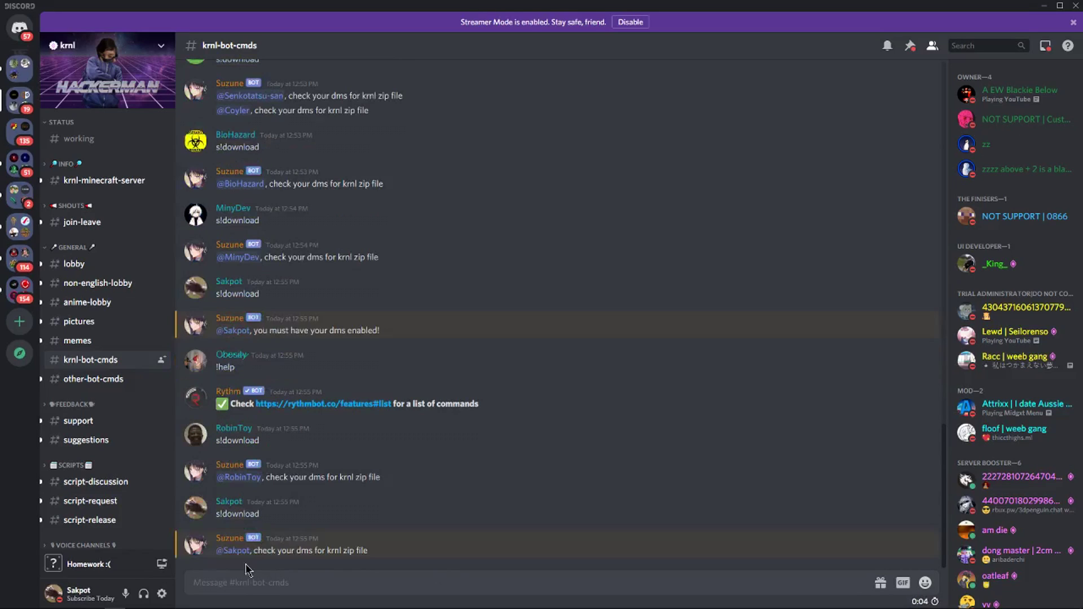
left_click(19, 58)
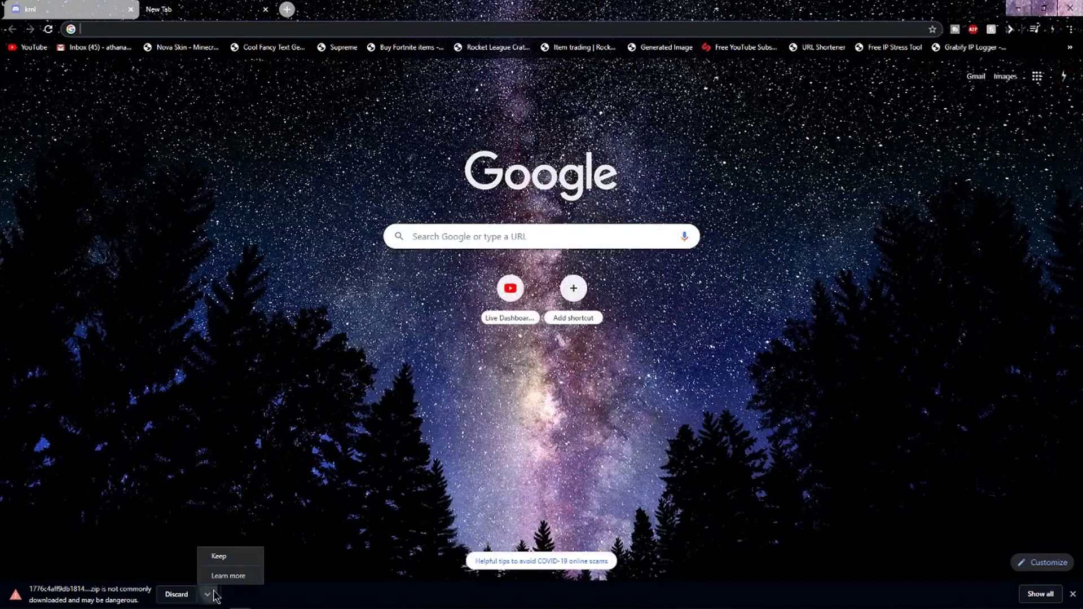
left_click(208, 593)
Step: Keep the krnl zip download despite Chrome's dangerous-file warning
left_click(207, 594)
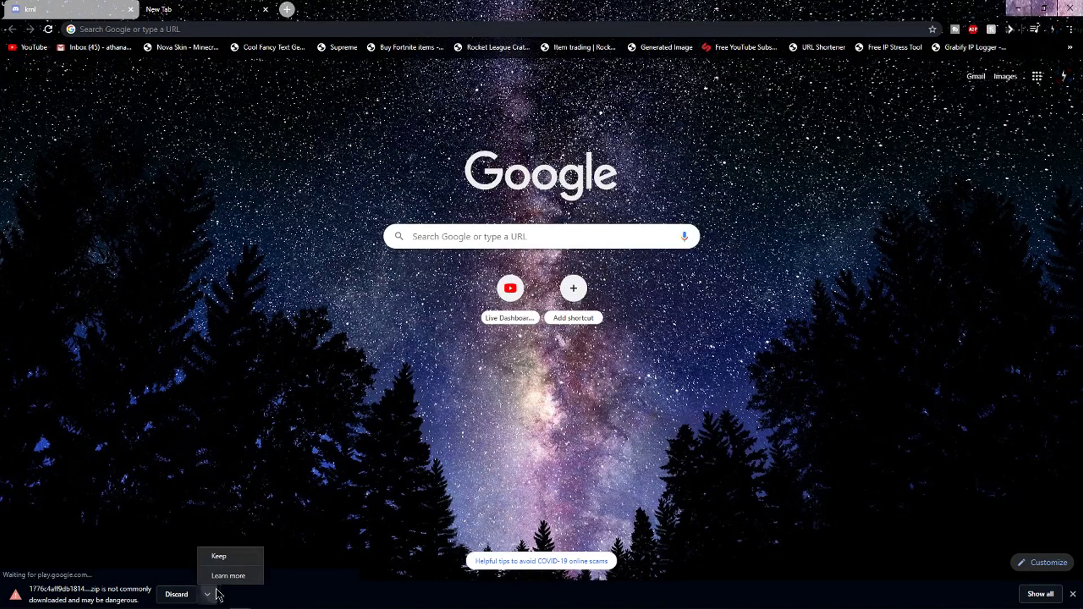
left_click(219, 556)
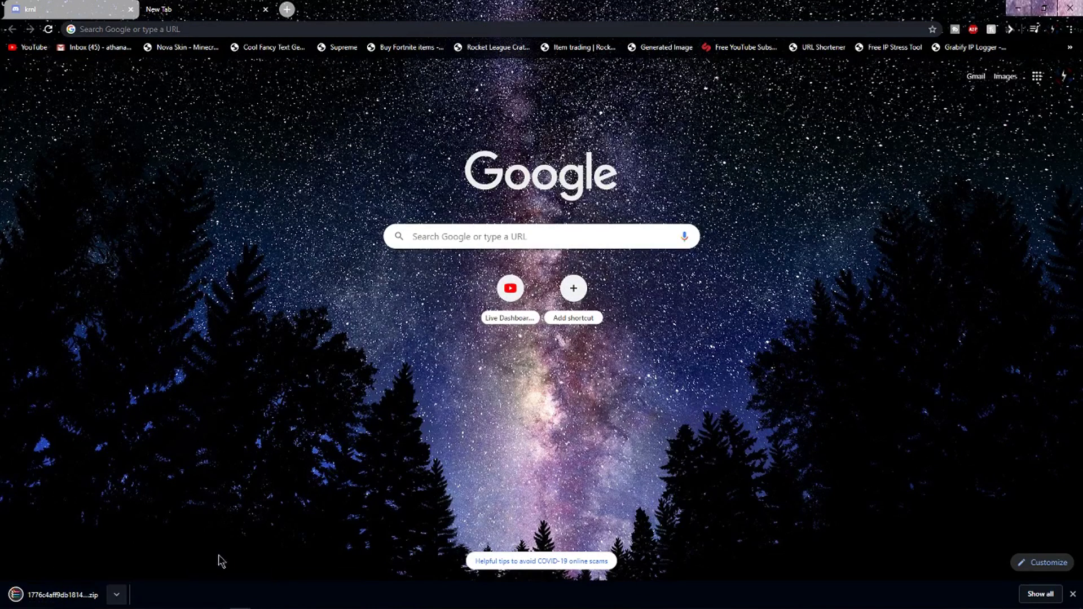
Step: Show the downloaded zip in its Downloads folder and select it
left_click(119, 596)
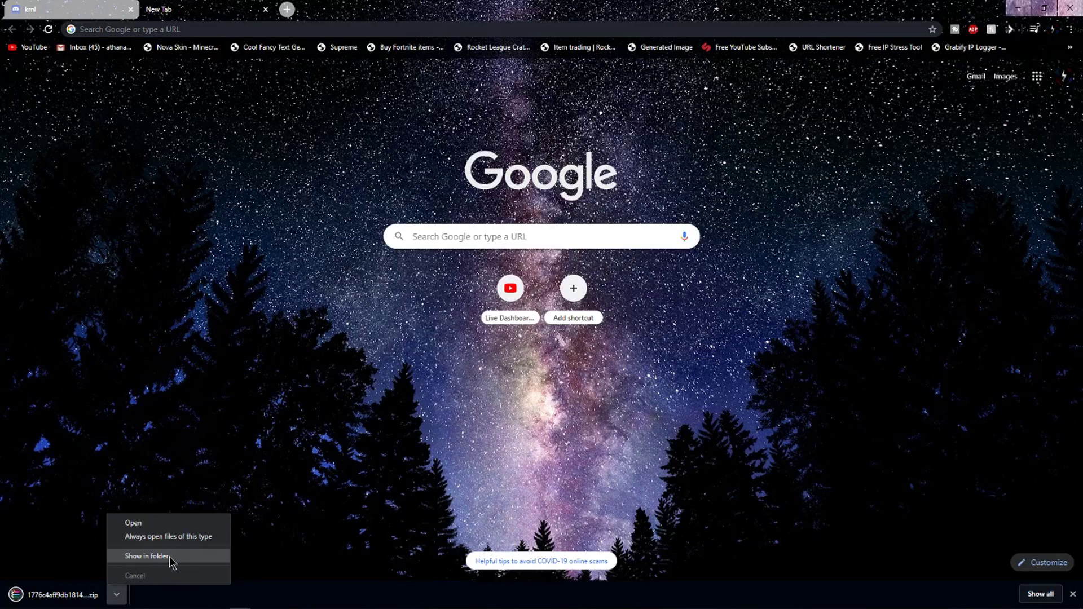
left_click(172, 564)
left_click_drag(424, 138, 151, 68)
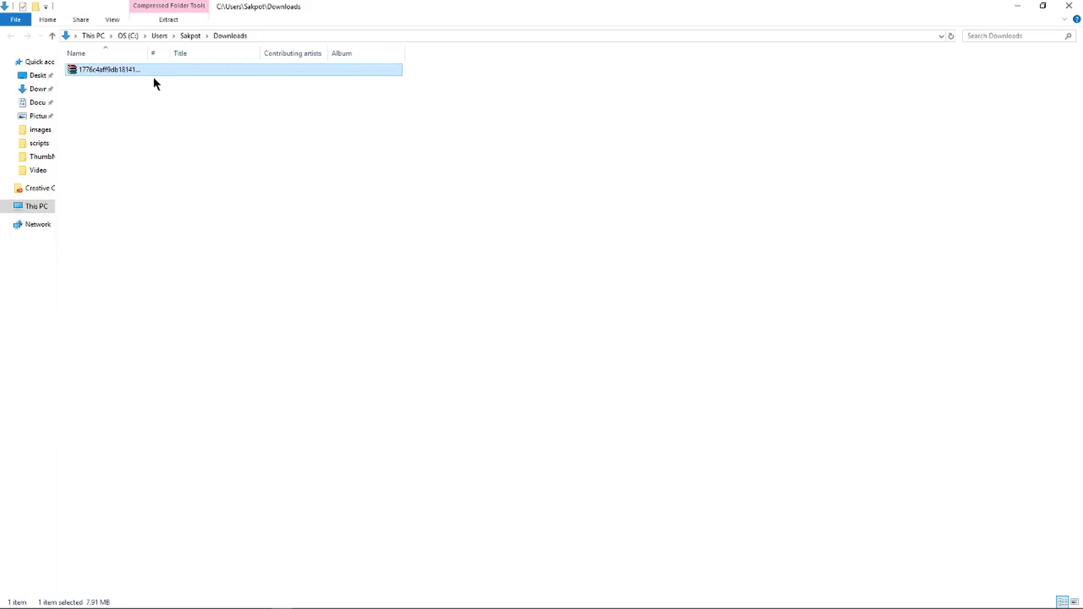
Step: Extract the krnl zip here in Downloads and select the extracted files
right_click(159, 71)
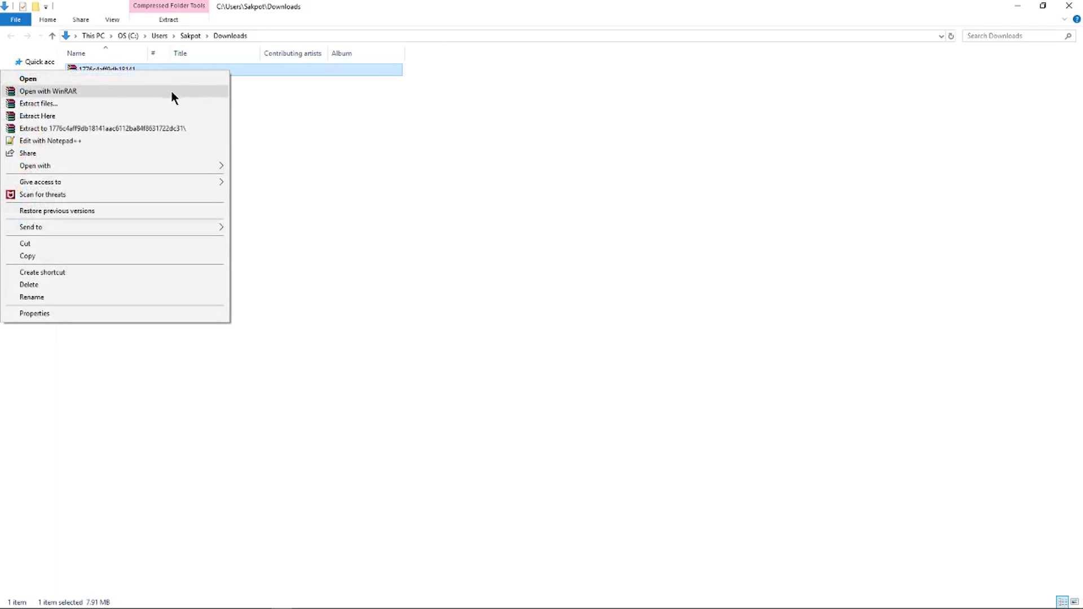
left_click(114, 116)
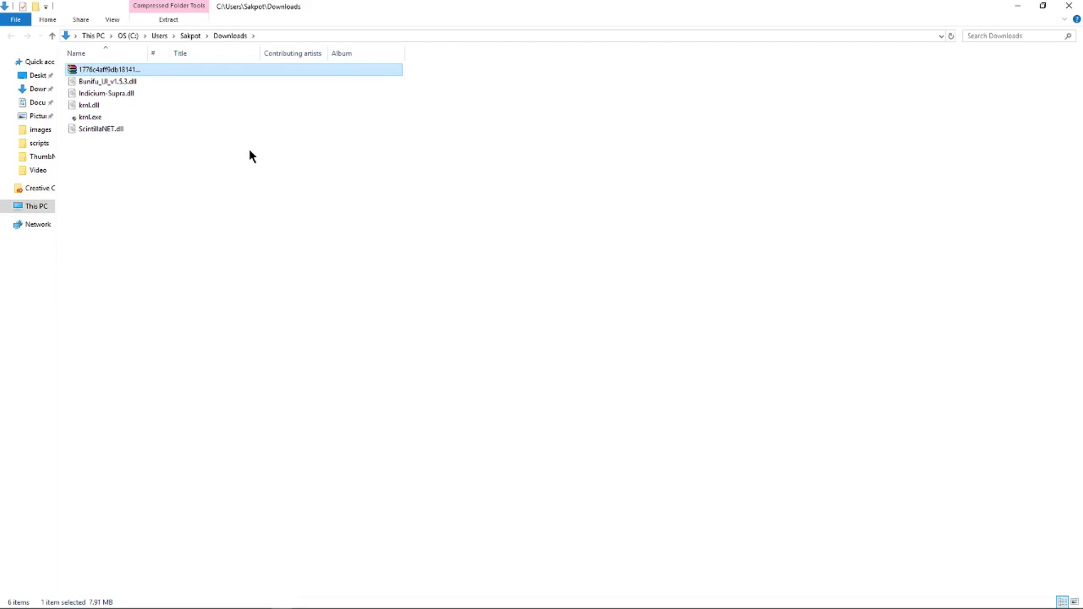
left_click_drag(476, 173, 130, 125)
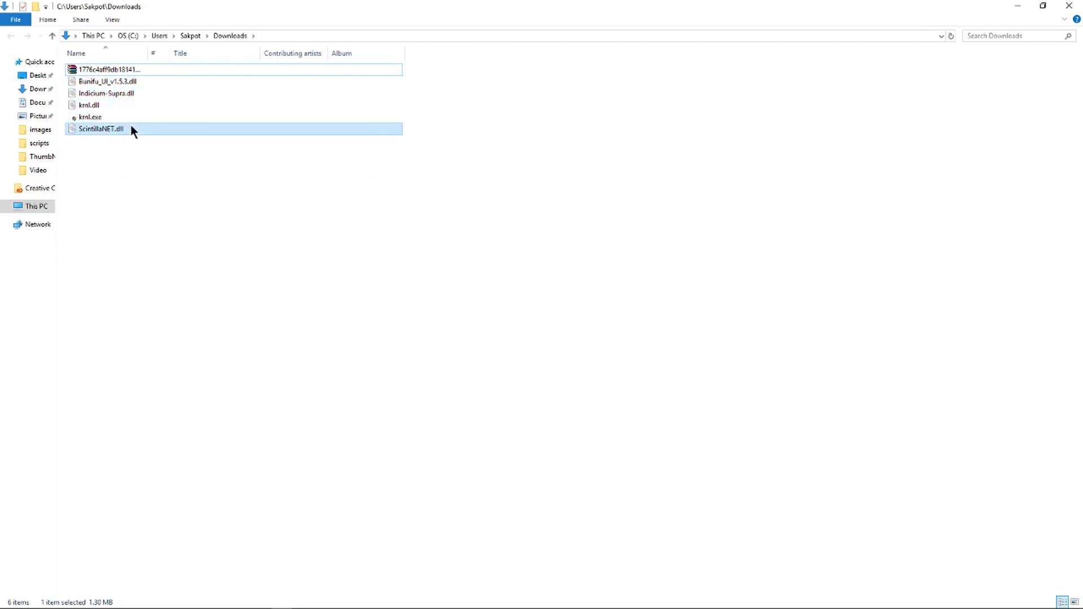
left_click(192, 174)
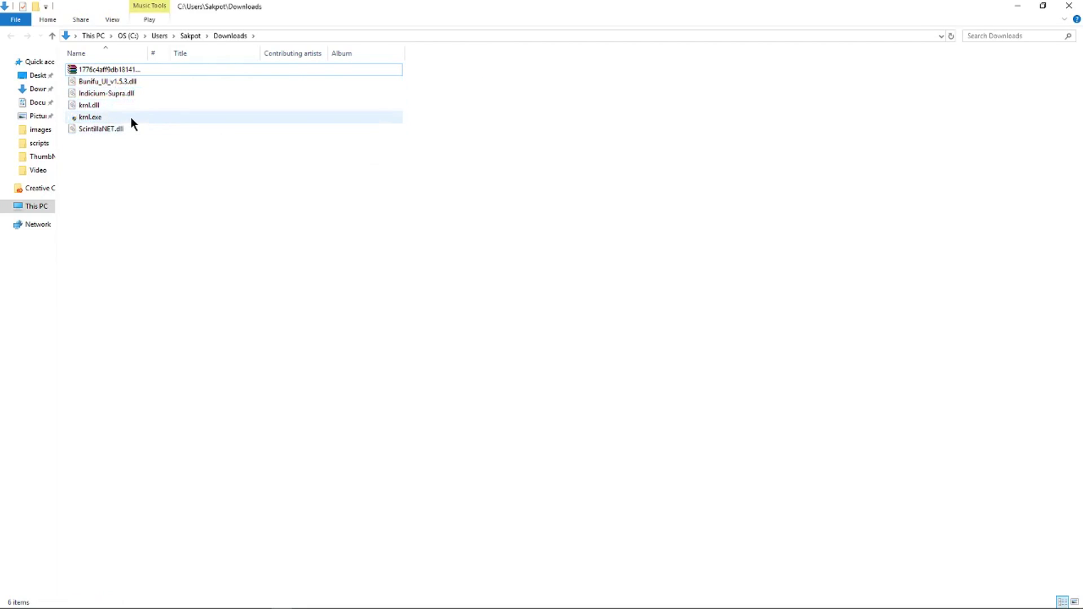
Step: Launch krnl.exe, reposition its window, and choose Get Key from the Others menu
double_click(103, 117)
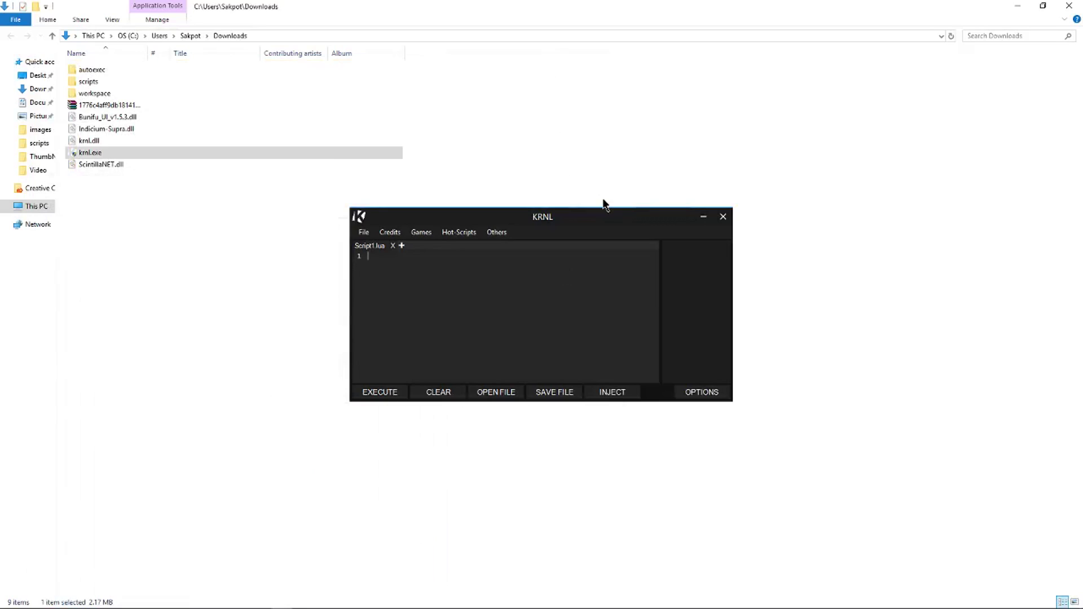
left_click_drag(620, 226, 497, 150)
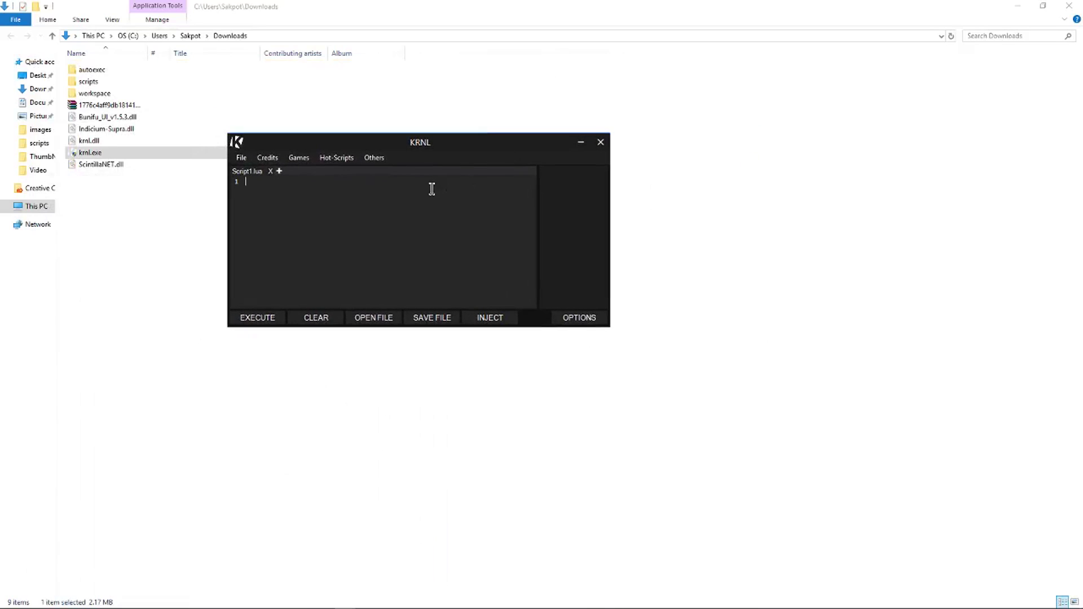
left_click_drag(203, 99, 333, 105)
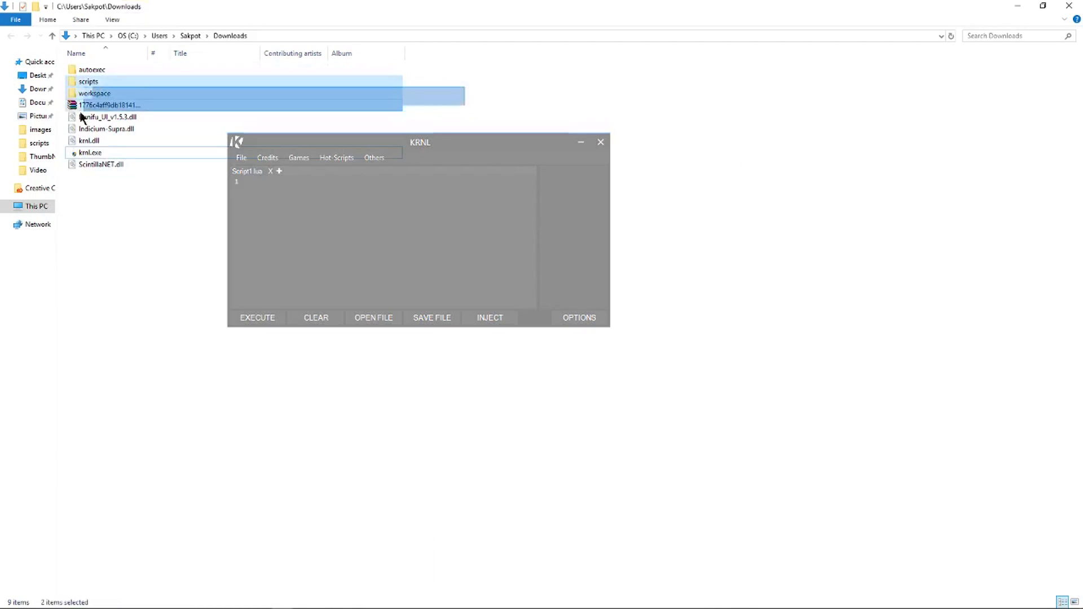
left_click_drag(82, 117, 518, 70)
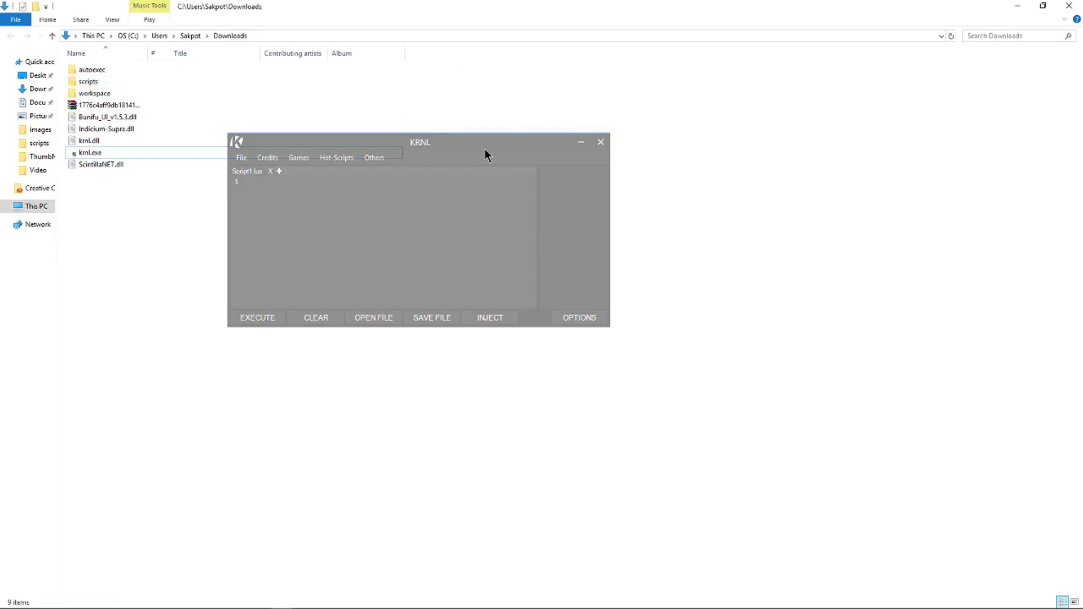
left_click_drag(488, 155, 481, 162)
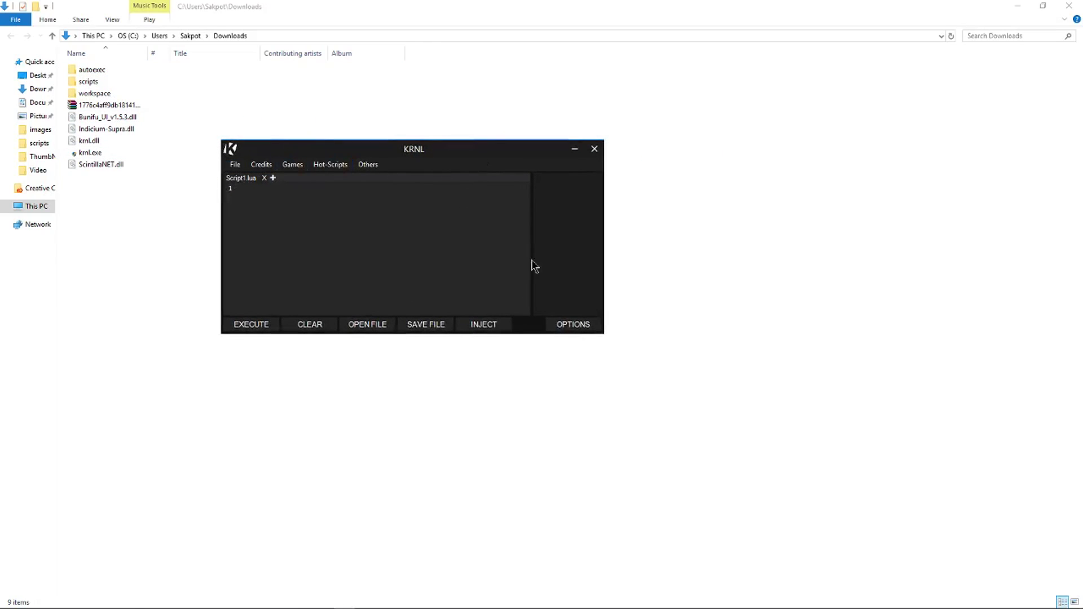
left_click(368, 164)
left_click(395, 177)
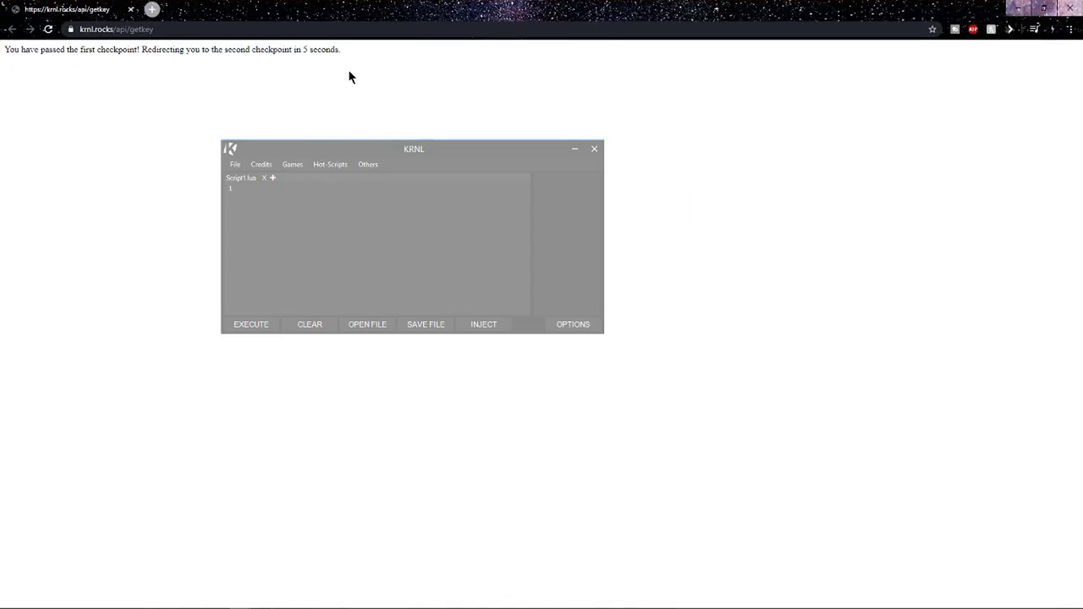
Step: Minimize KRNL, close the Linkvertise sponsored articles popup, and bring KRNL back into view
left_click_drag(381, 45, 64, 56)
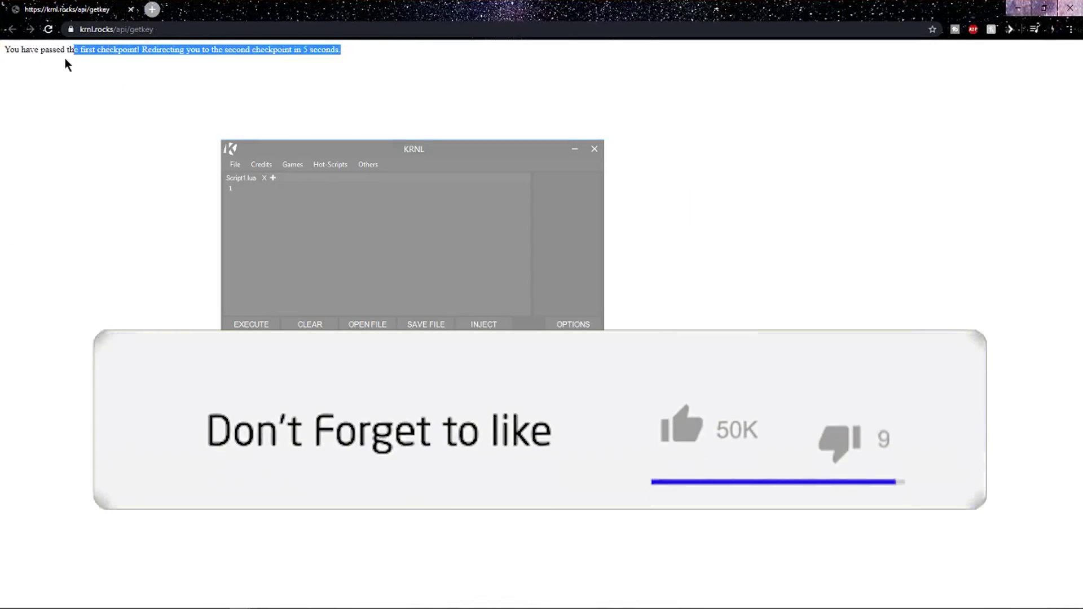
left_click(251, 70)
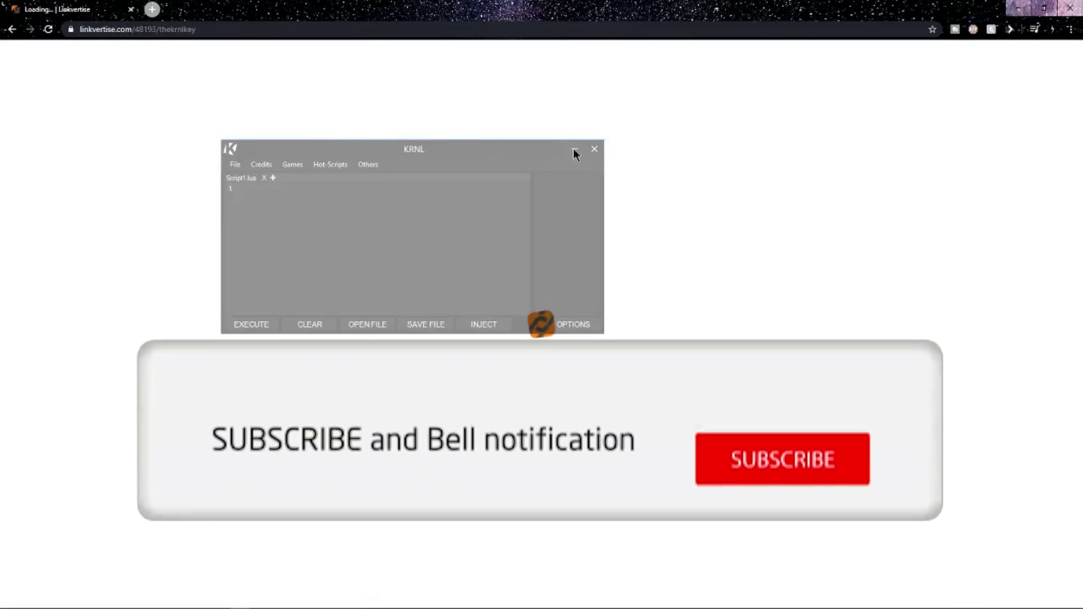
left_click(575, 151)
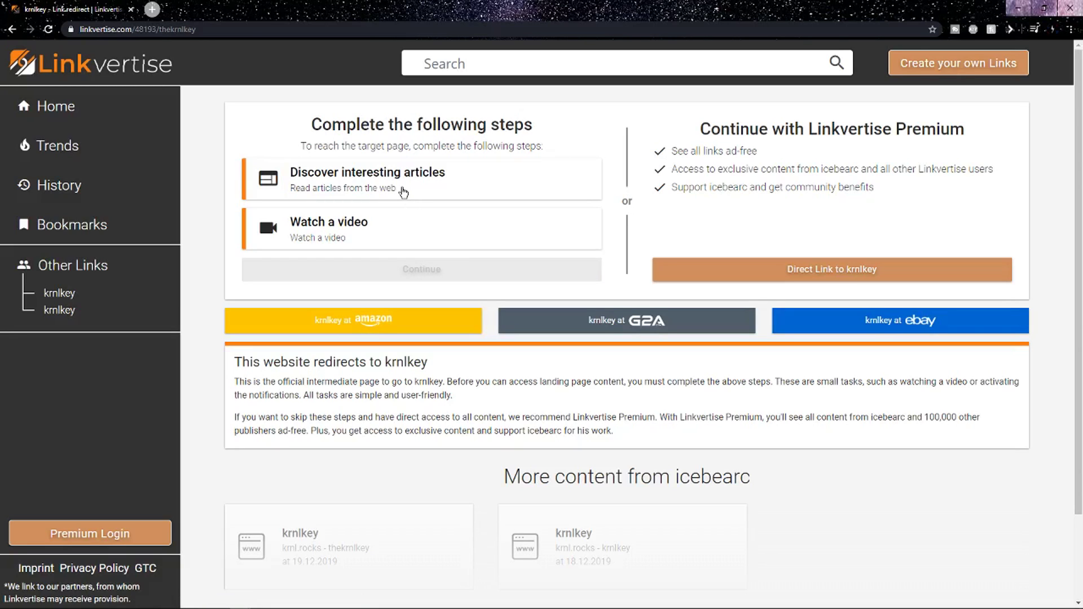
left_click(403, 192)
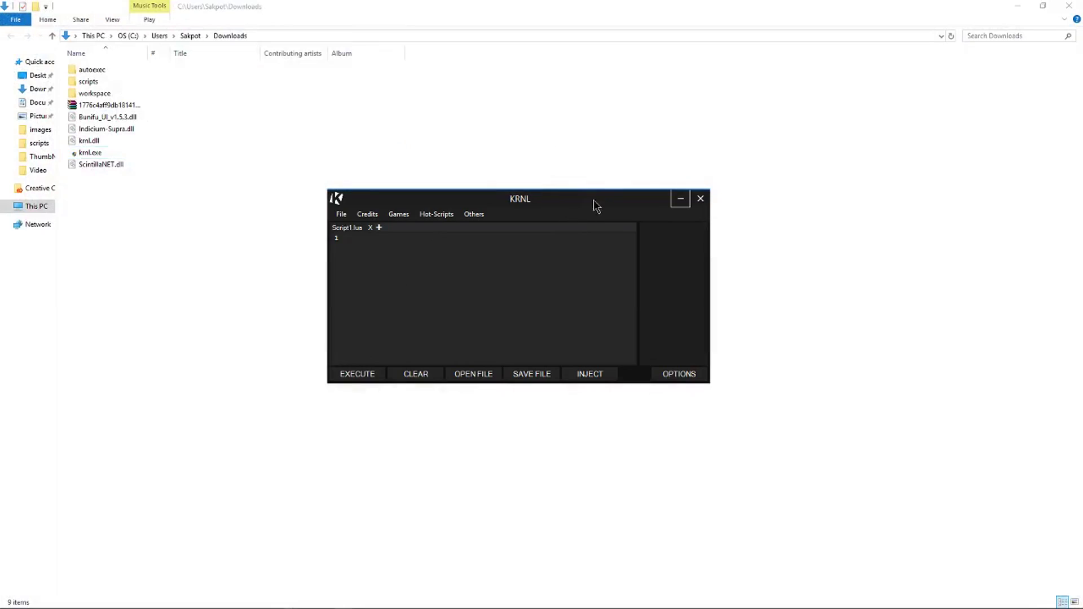
left_click_drag(593, 200, 586, 201)
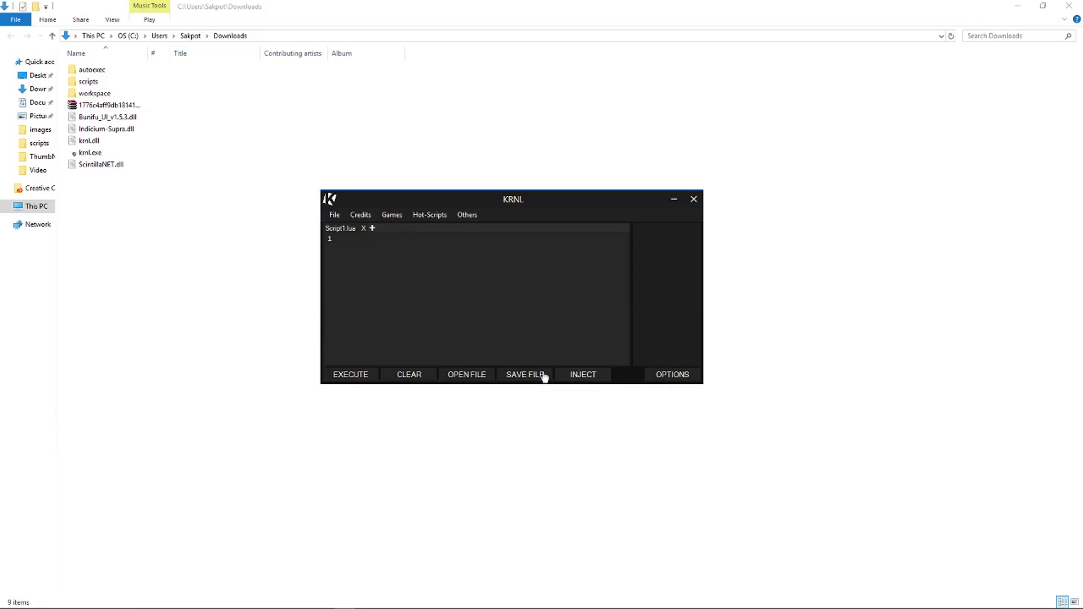
left_click_drag(556, 189, 565, 197)
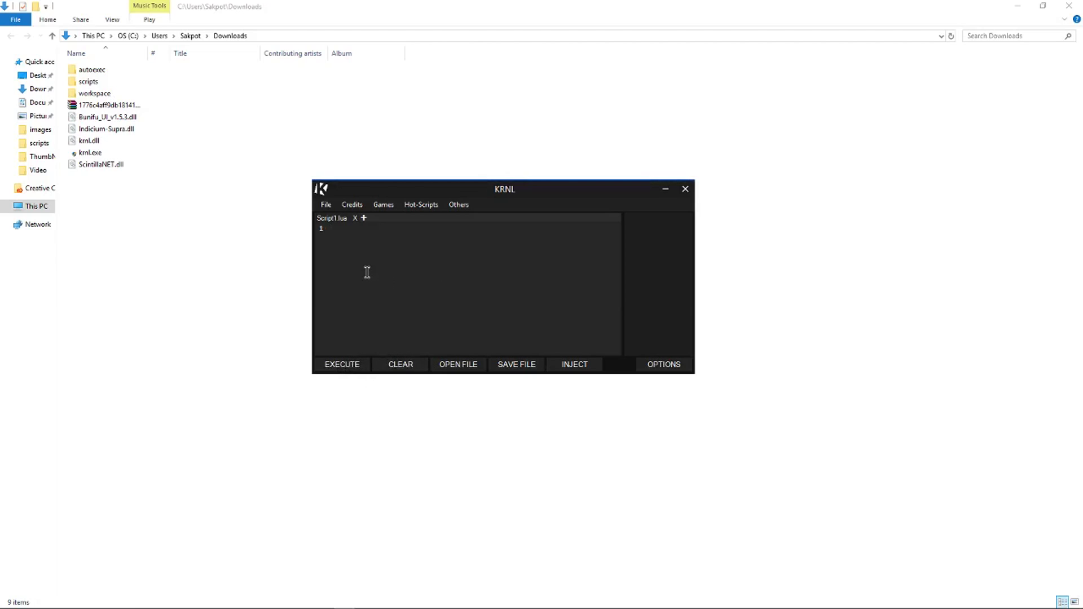
type("jj")
left_click(411, 365)
left_click(459, 361)
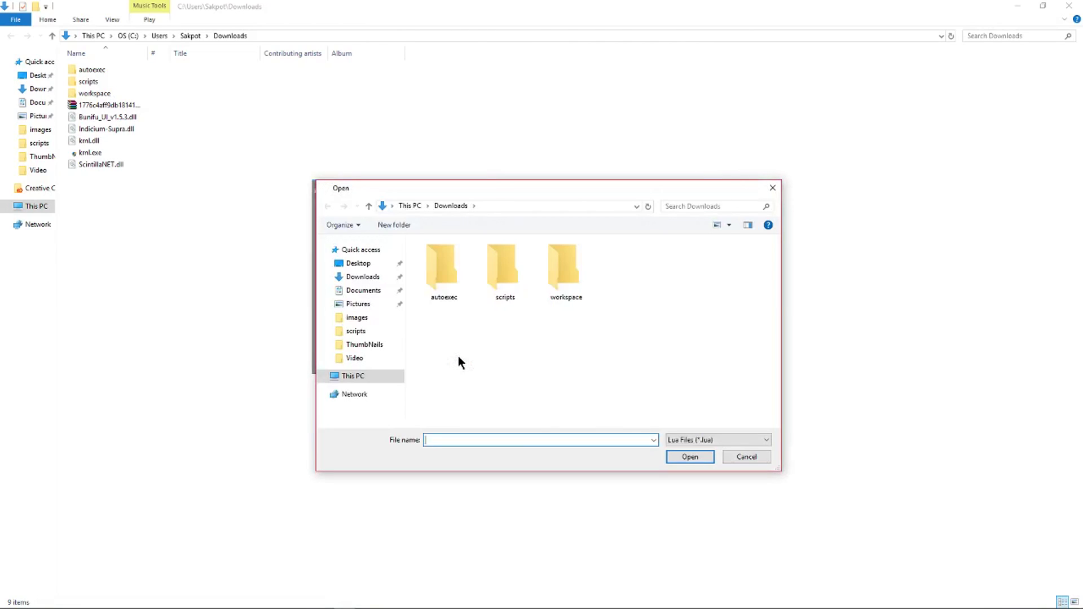
double_click(497, 270)
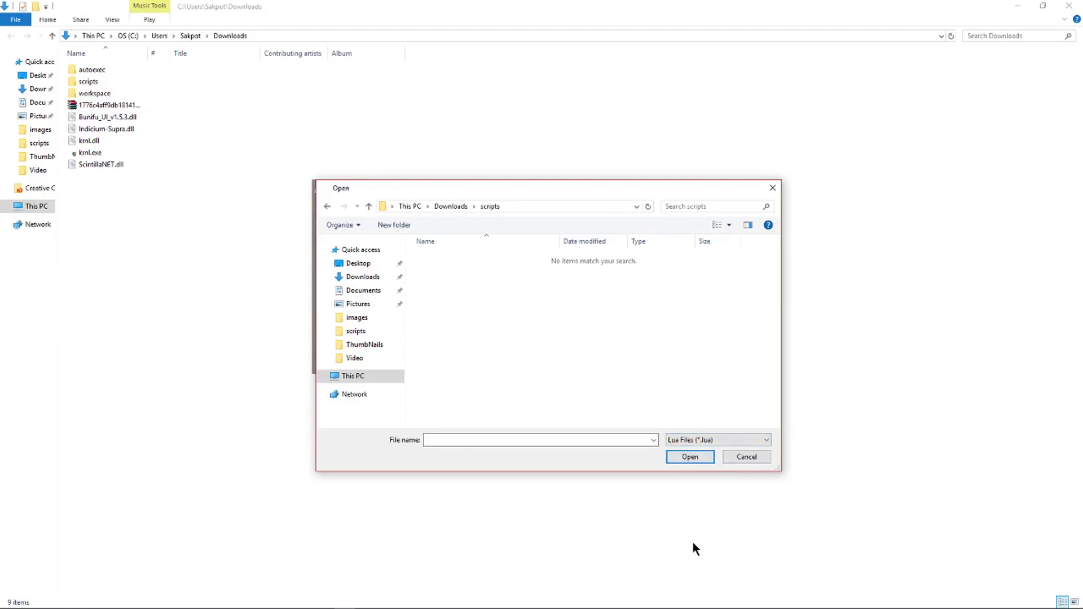
left_click(742, 458)
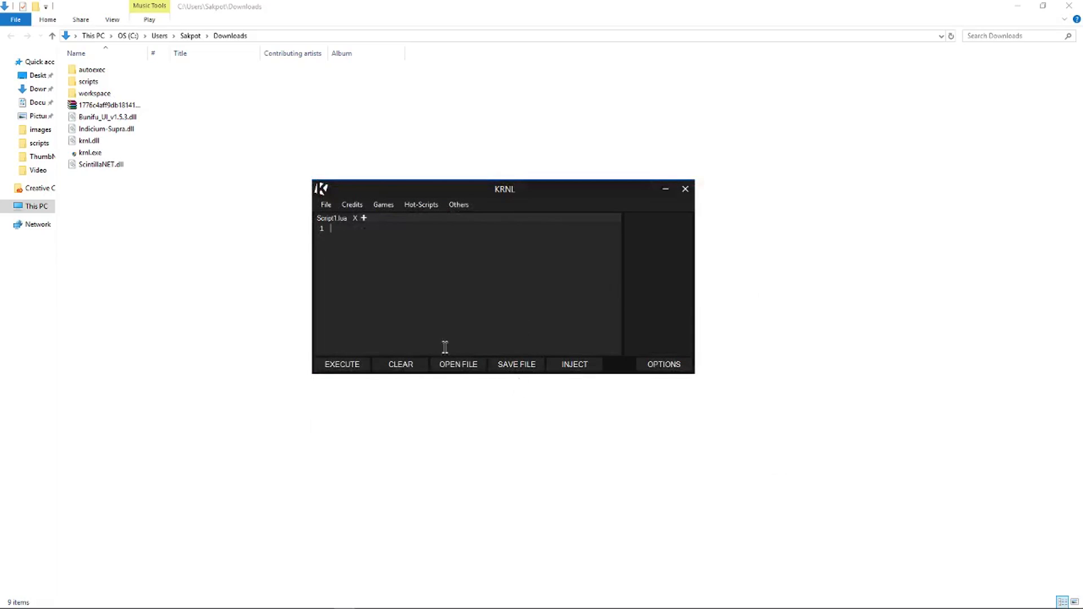
left_click(449, 302)
Step: Declare local bruh = 5 and local subscribe = 7 in Script1.lua
type("local bruh = 5")
key("Return")
type("local subscribe = 7")
key("Return")
key("Return")
Step: Add an if/else printing "notif" when bruh == 5, otherwise "like!"
type("if bruh ")
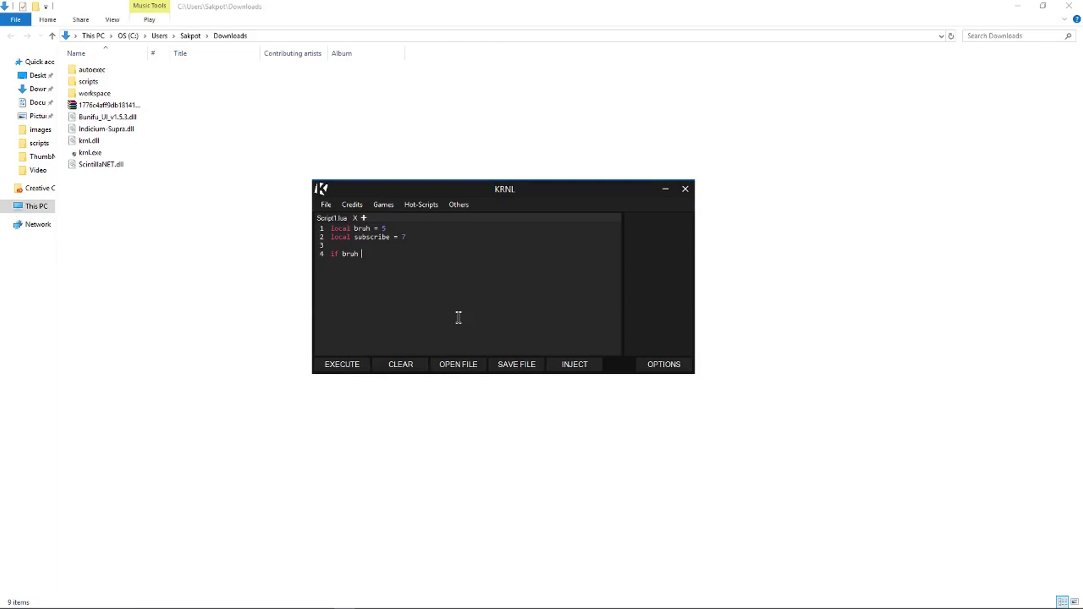
type("== 5")
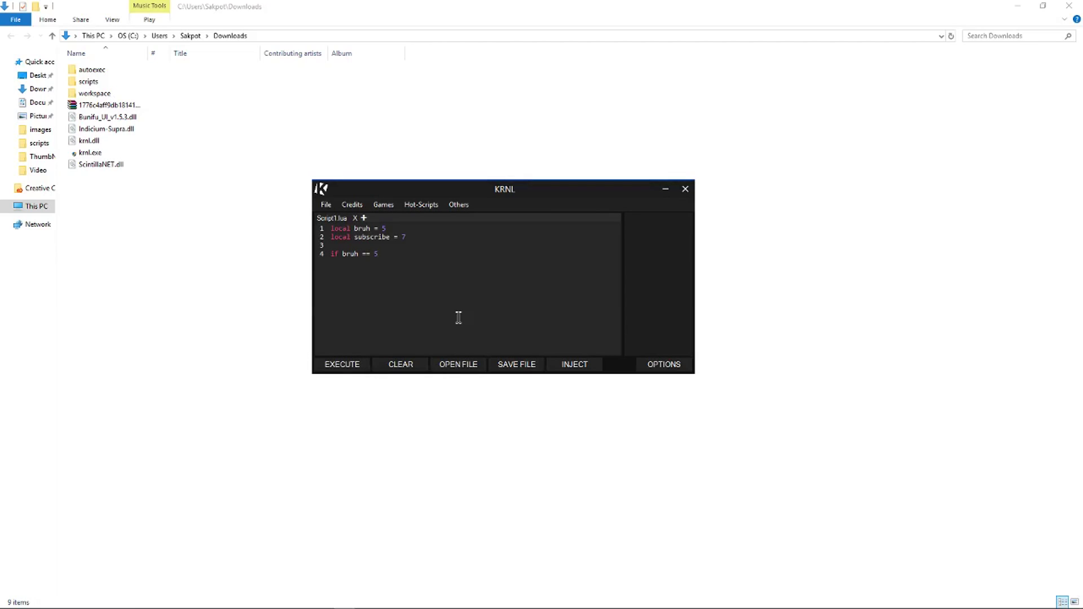
type(" print(\"he5 print(\"no")
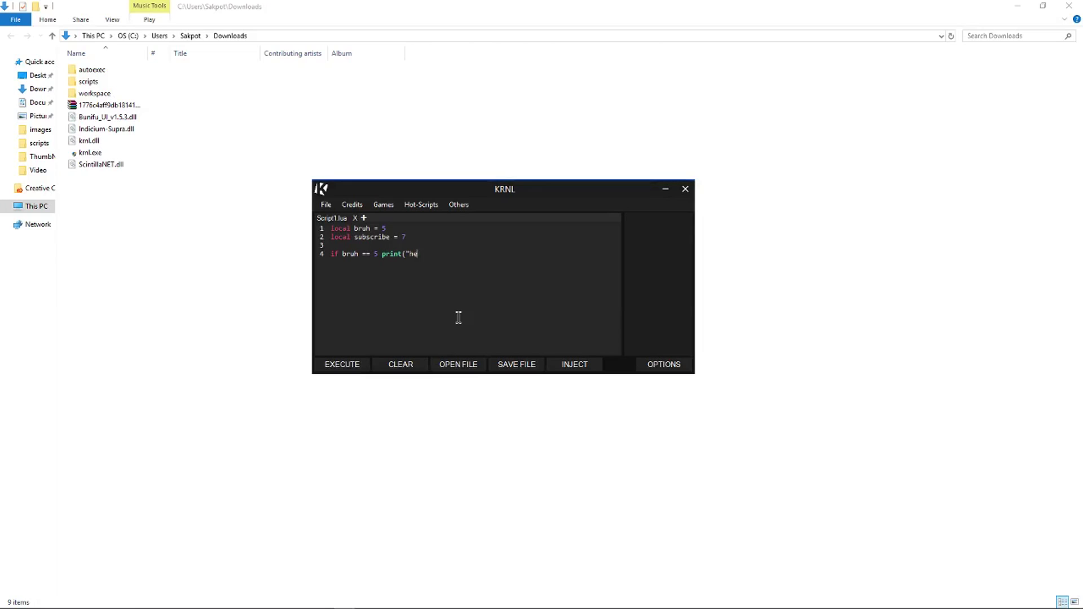
type("tif")
key("BackSpace")
key("Tab")
type("else")
left_click_drag(459, 318, 302, 186)
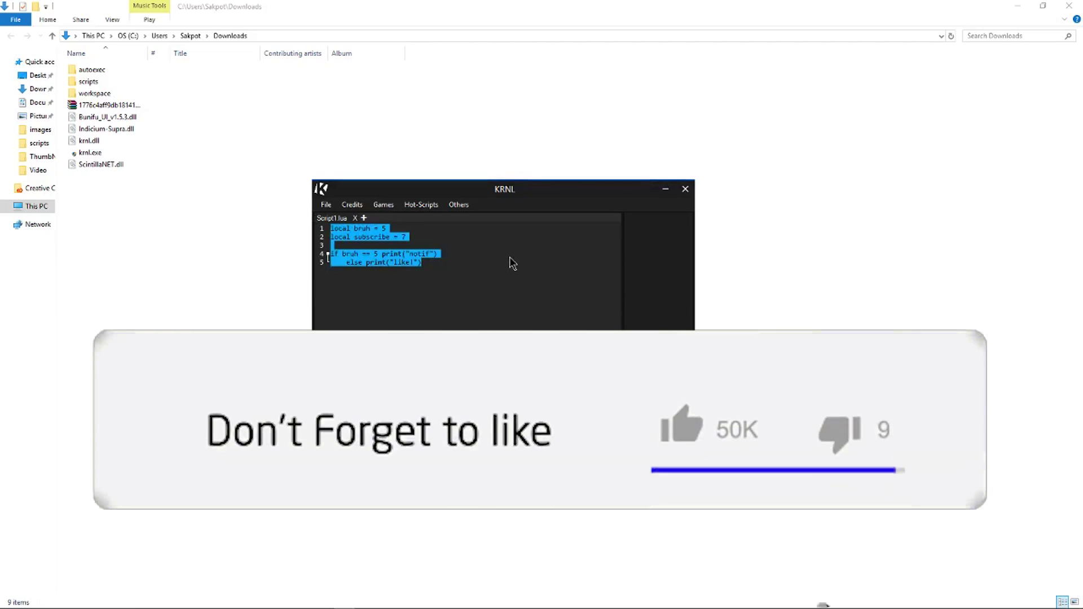
left_click(510, 261)
left_click_drag(421, 263, 332, 246)
left_click(384, 293)
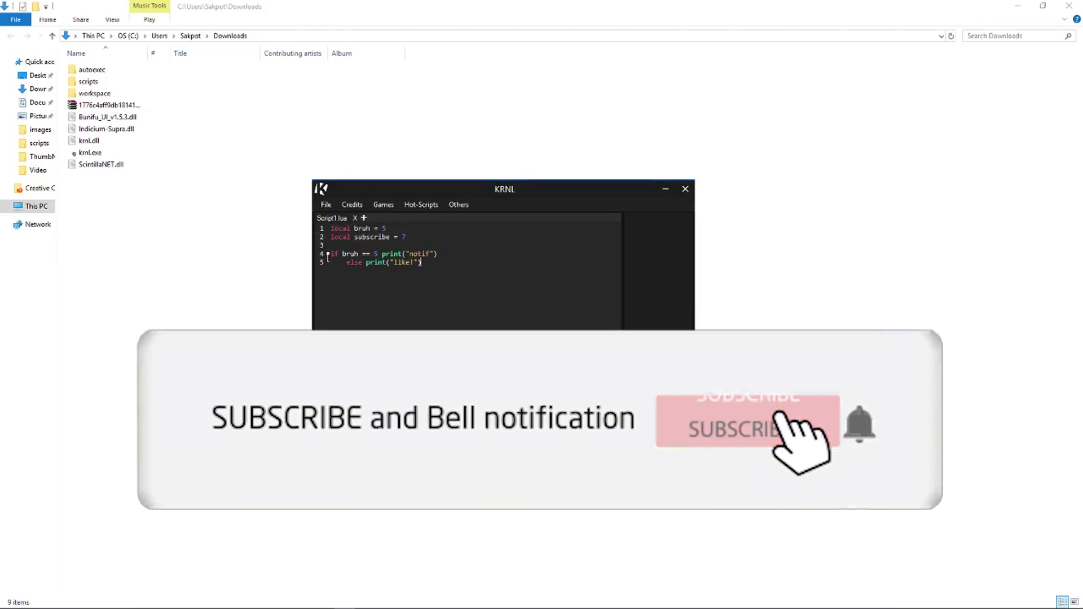
key("ctrl+s")
Step: Save the script as Script1.lua in the scripts folder and clear the editor
double_click(486, 274)
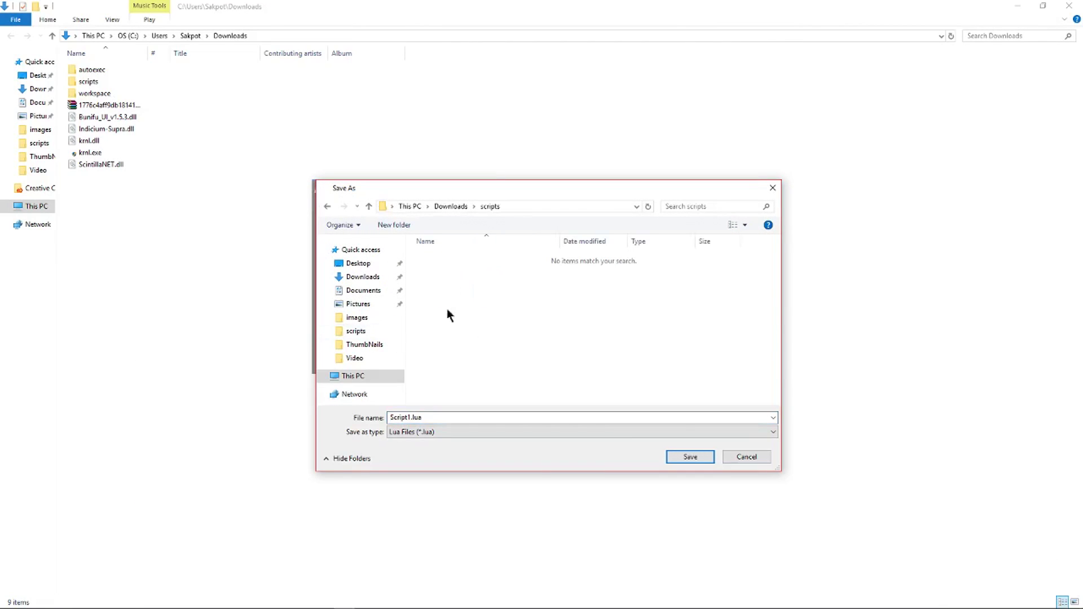
left_click(691, 457)
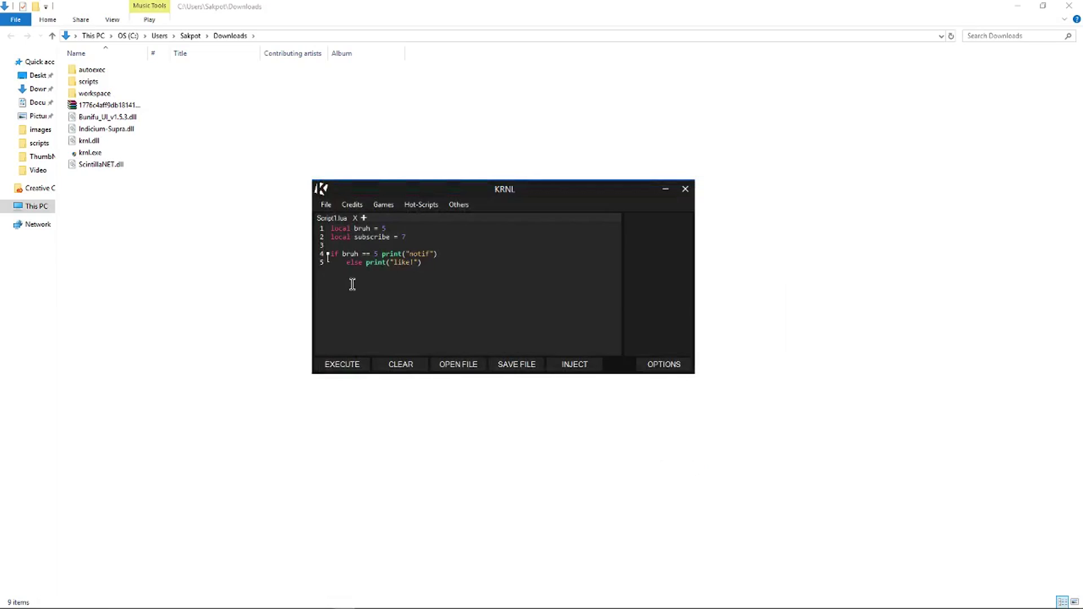
key("ctrl+a")
left_click(400, 364)
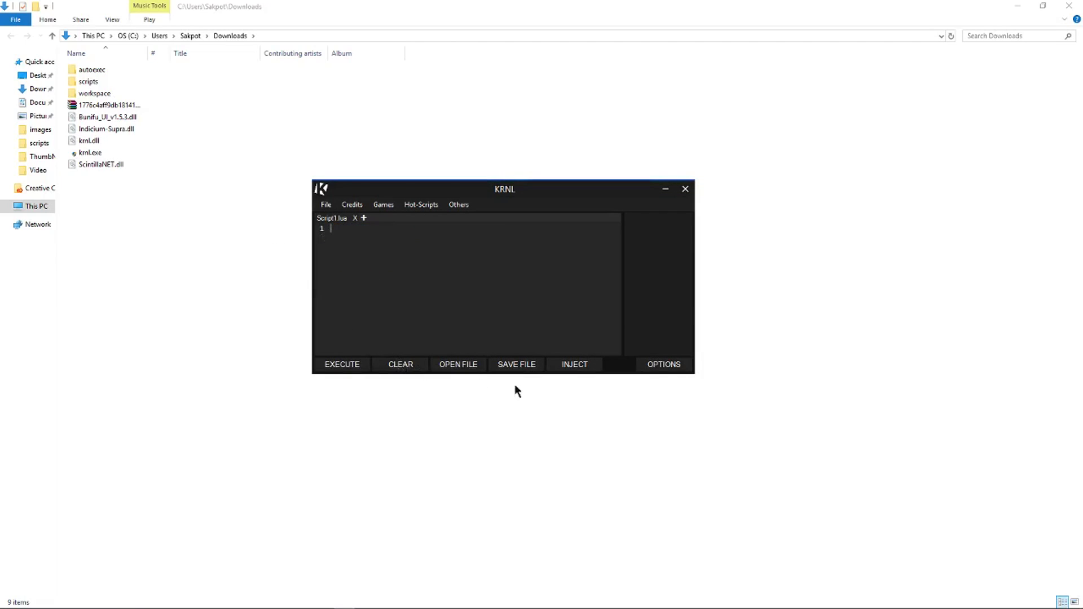
Step: Reload Script1.lua, try executing it, dismiss the inject-first warning, and delete the code
left_click(458, 364)
double_click(426, 255)
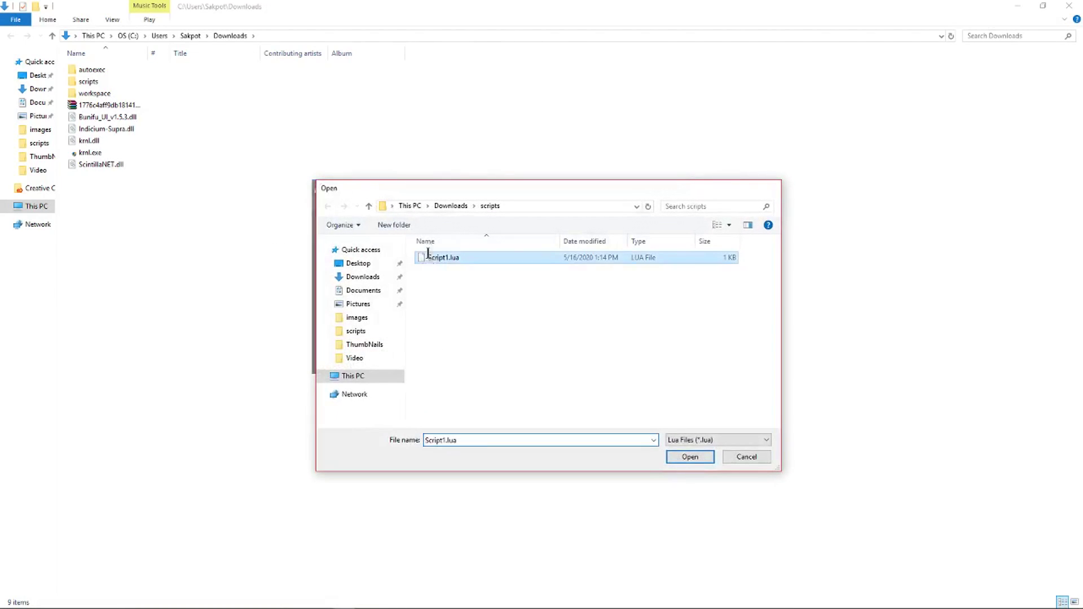
key("ctrl+a")
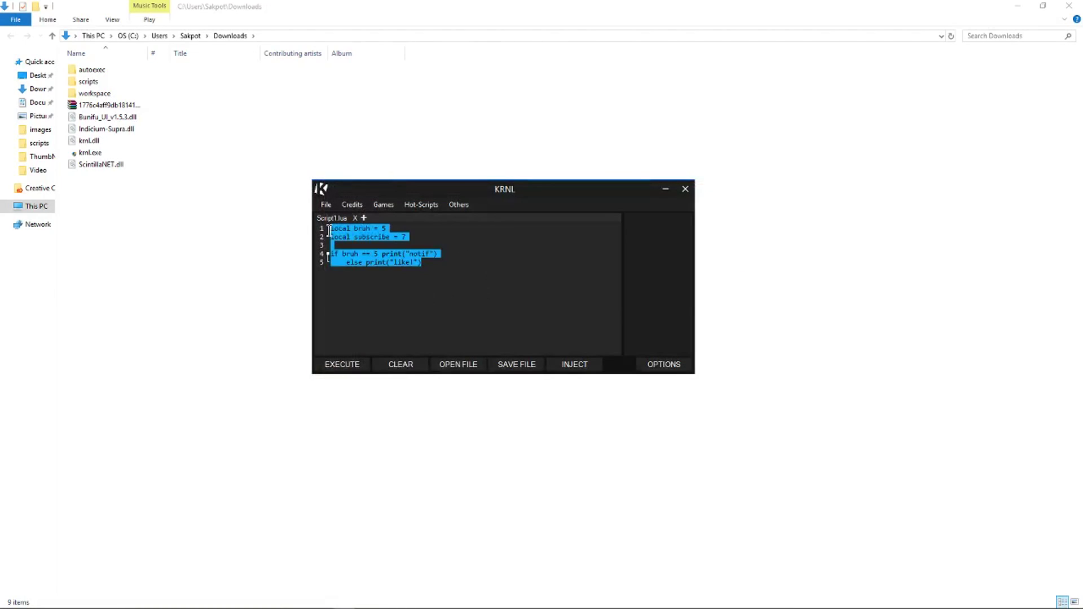
left_click(342, 365)
left_click(573, 345)
key("BackSpace")
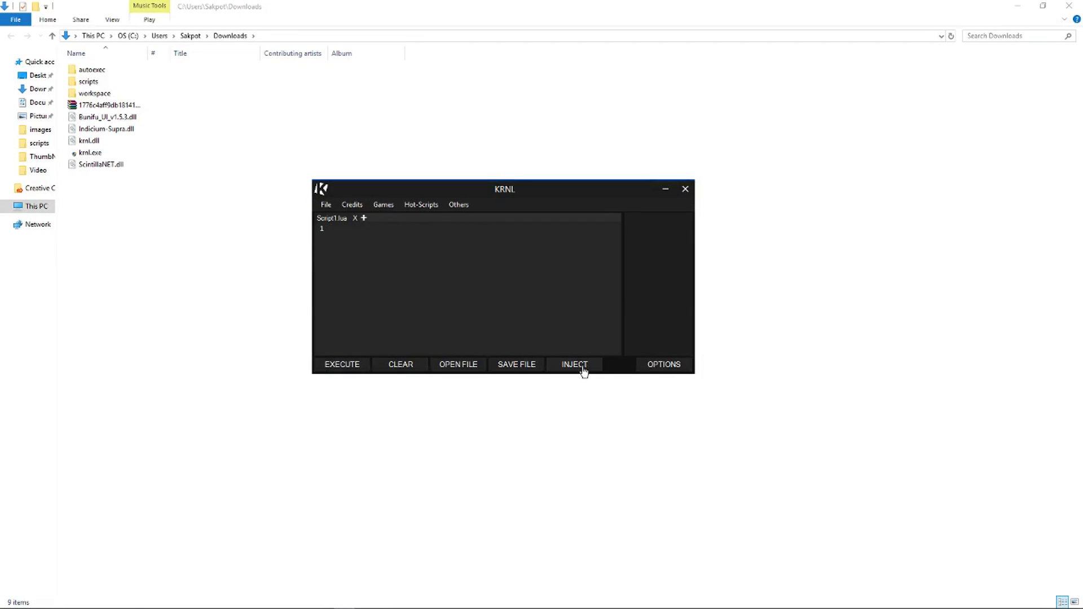
Step: Show the File menu's Inject and Kill Roblox actions, then close the credits splash
left_click(326, 204)
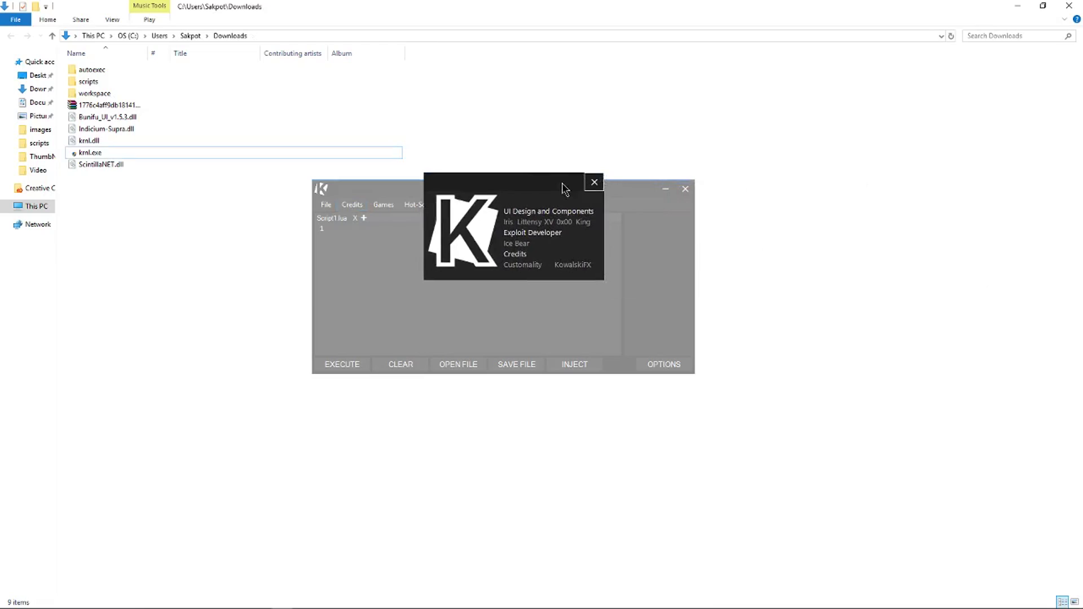
left_click(594, 181)
Step: Open the Games gallery beside KRNL, view its second page and return, then close it
left_click(393, 207)
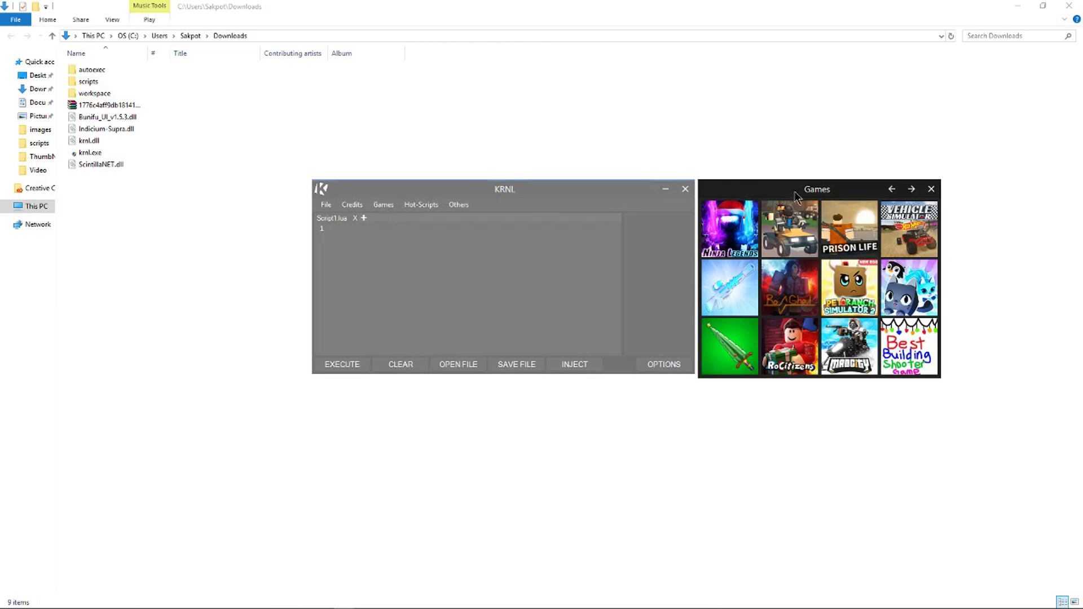
mouse_move(797, 195)
left_mouse_down()
mouse_move(449, 188)
mouse_move(604, 133)
mouse_move(847, 216)
mouse_move(782, 182)
mouse_move(794, 191)
left_mouse_up()
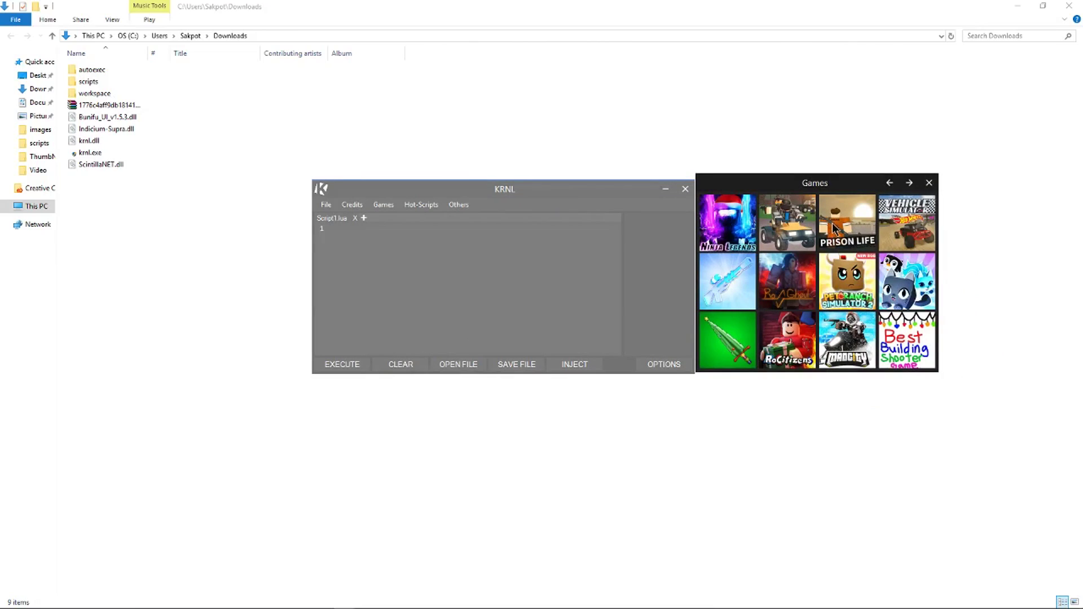
left_click(909, 184)
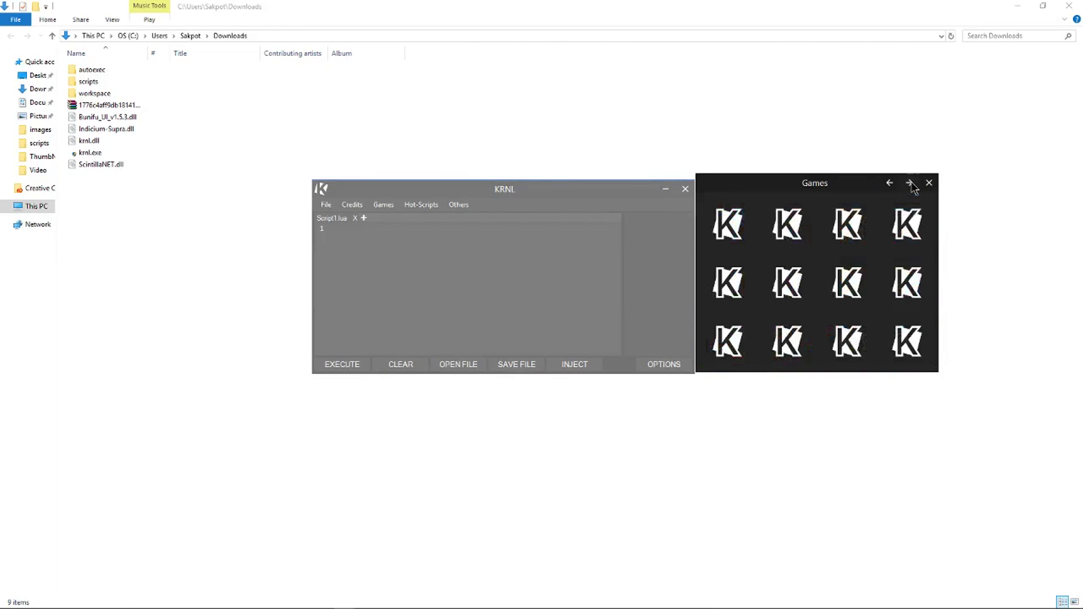
left_click(889, 183)
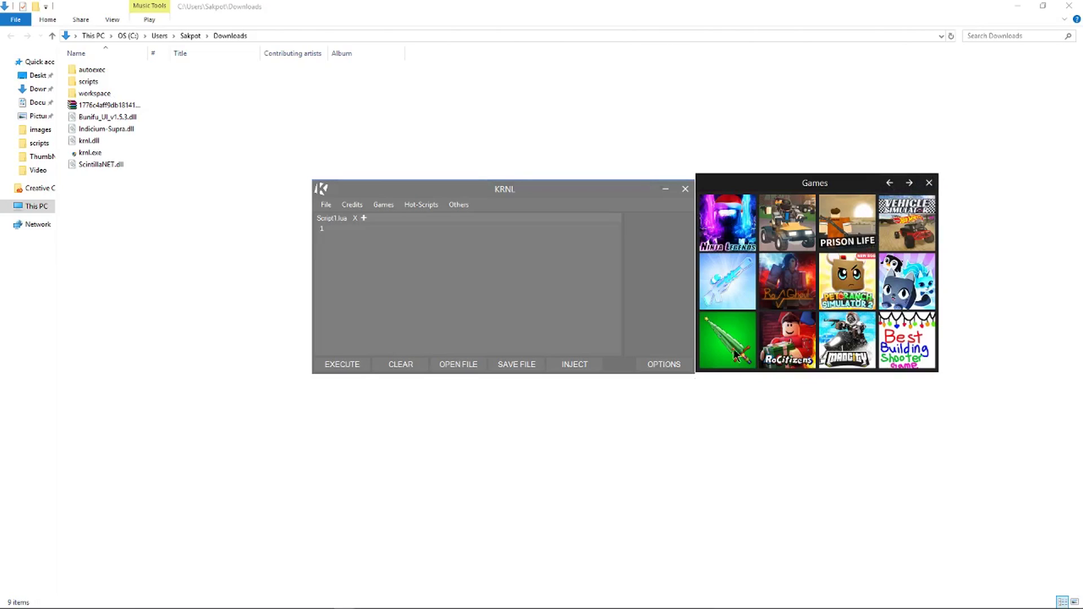
left_click(930, 183)
left_click(459, 205)
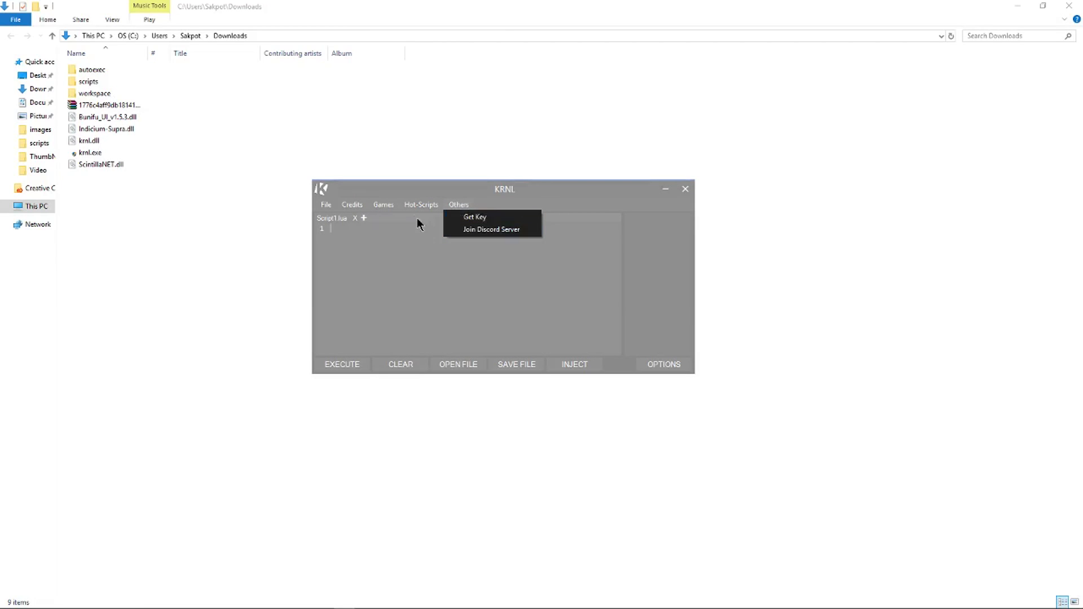
mouse_move(428, 209)
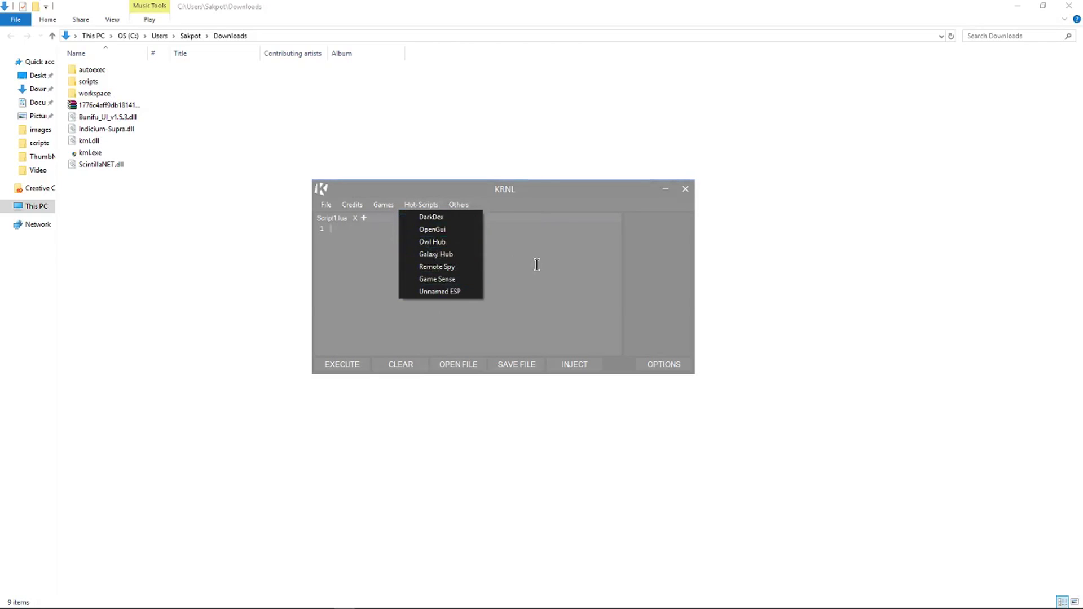
left_click(391, 250)
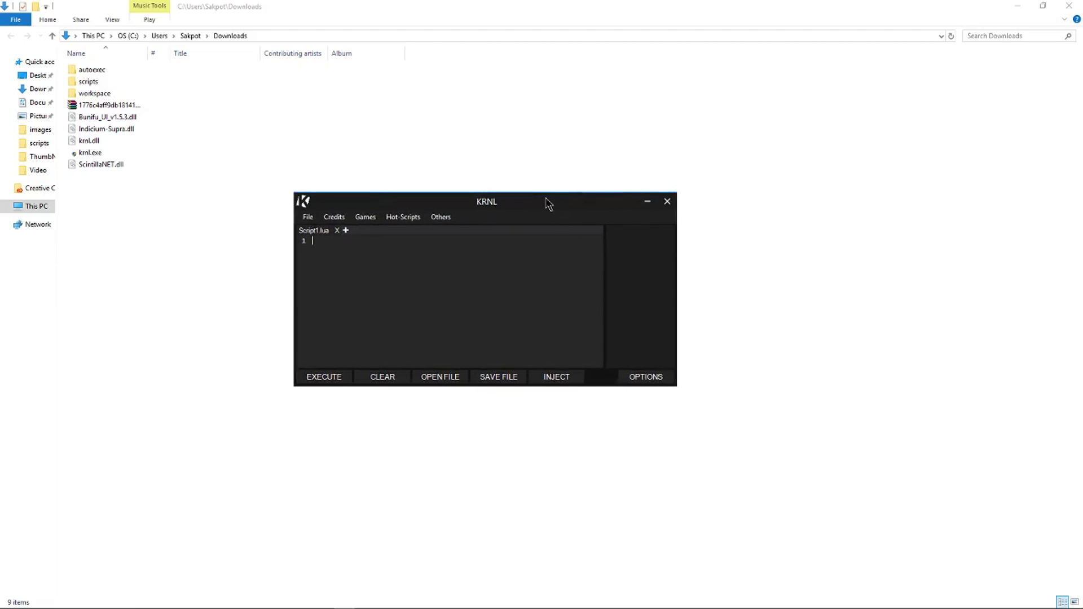
left_click_drag(547, 203, 504, 200)
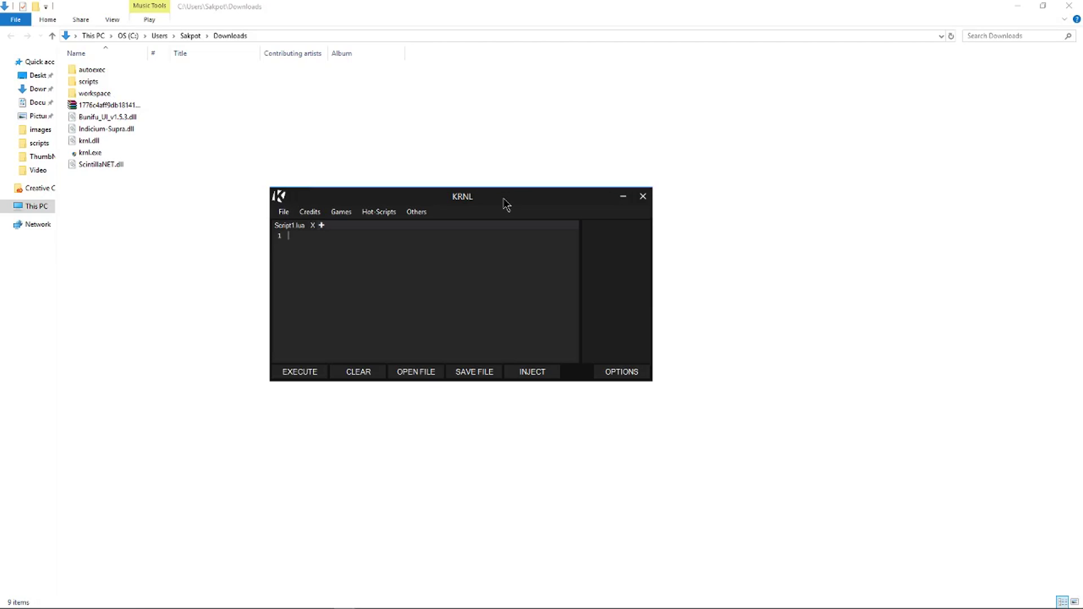
left_click_drag(504, 202, 530, 215)
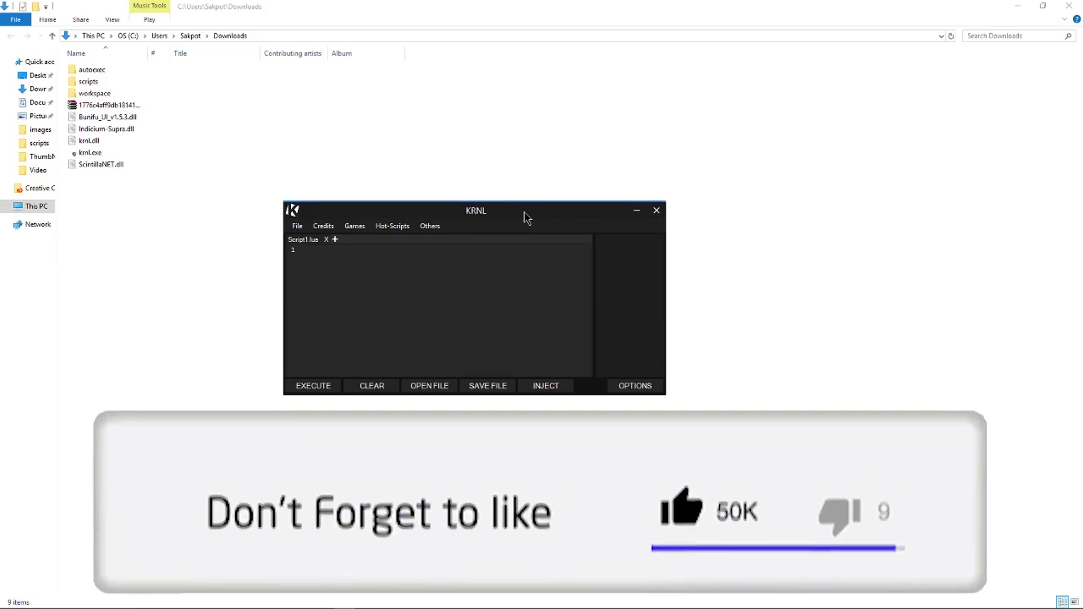
left_click_drag(580, 213, 601, 205)
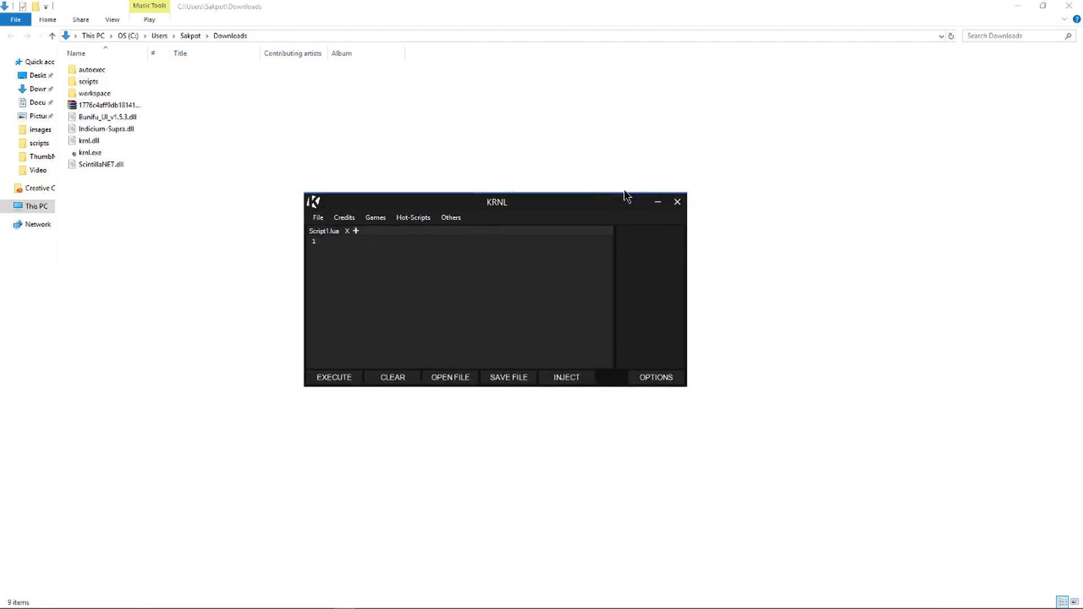